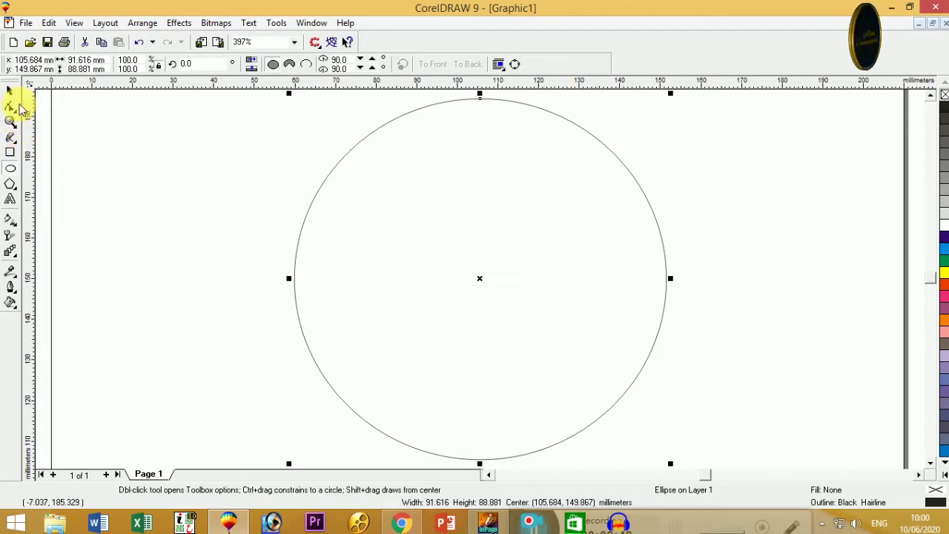
- Create two evenly spaced, smaller concentric copies inside the circle, about 81.6 mm and 70.6 mm wide
{"action": "left_click", "coordinate": [297, 230]}
{"action": "left_click", "coordinate": [303, 243]}
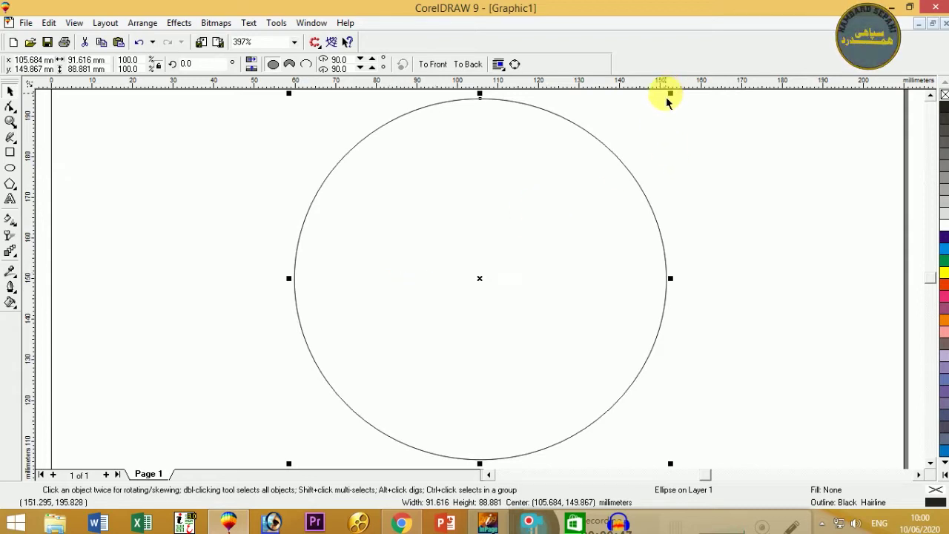
{"action": "left_click_drag", "start_coordinate": [670, 106], "coordinate": [660, 122]}
{"action": "left_click", "coordinate": [633, 225]}
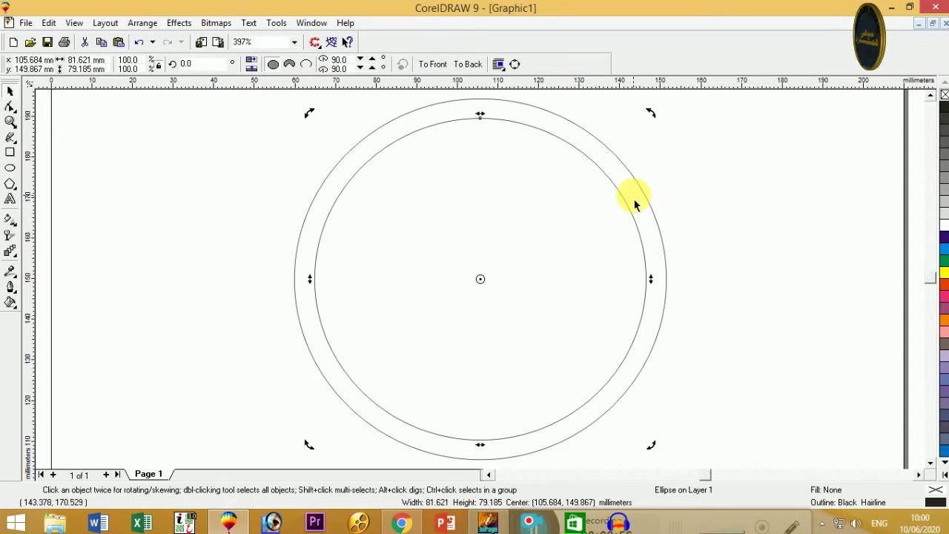
{"action": "left_click", "coordinate": [634, 201]}
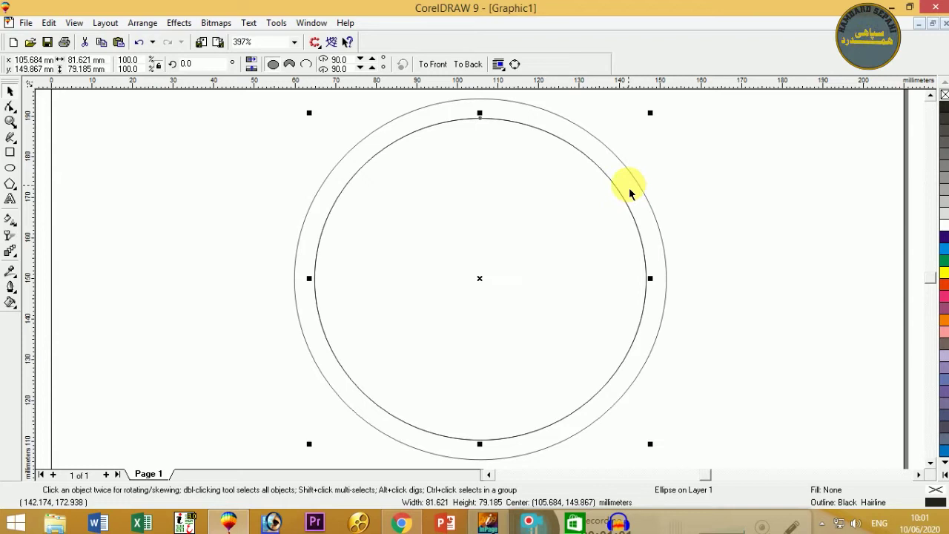
{"action": "left_click_drag", "start_coordinate": [654, 129], "coordinate": [648, 146]}
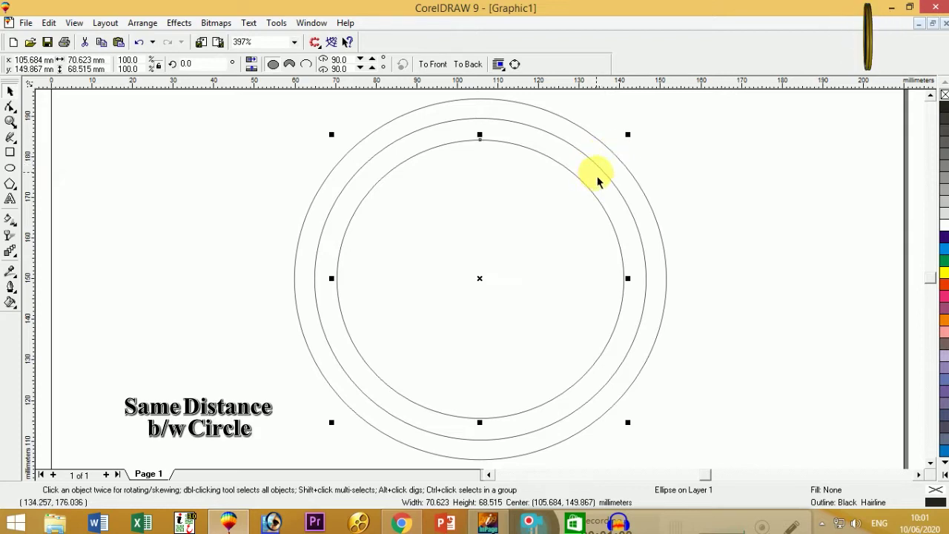
{"action": "left_click", "coordinate": [697, 172]}
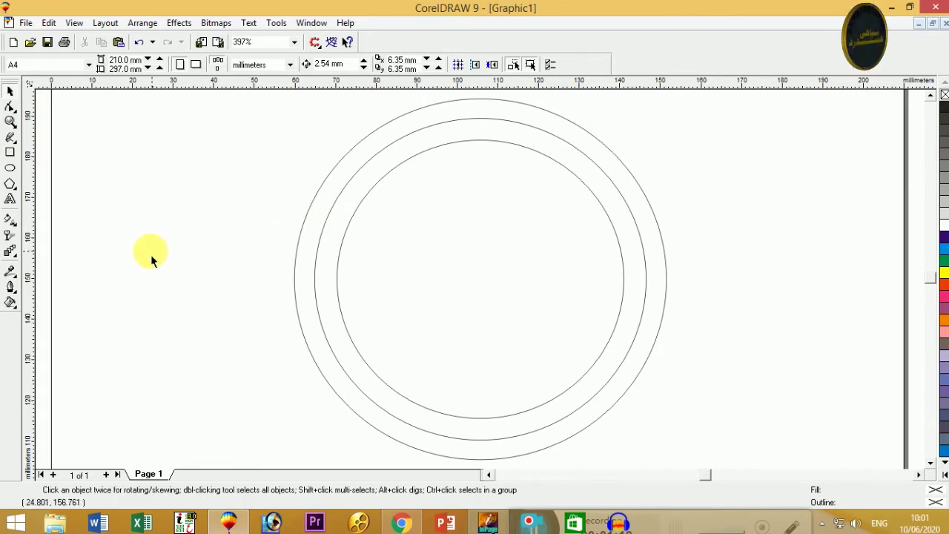
{"action": "left_click", "coordinate": [458, 140]}
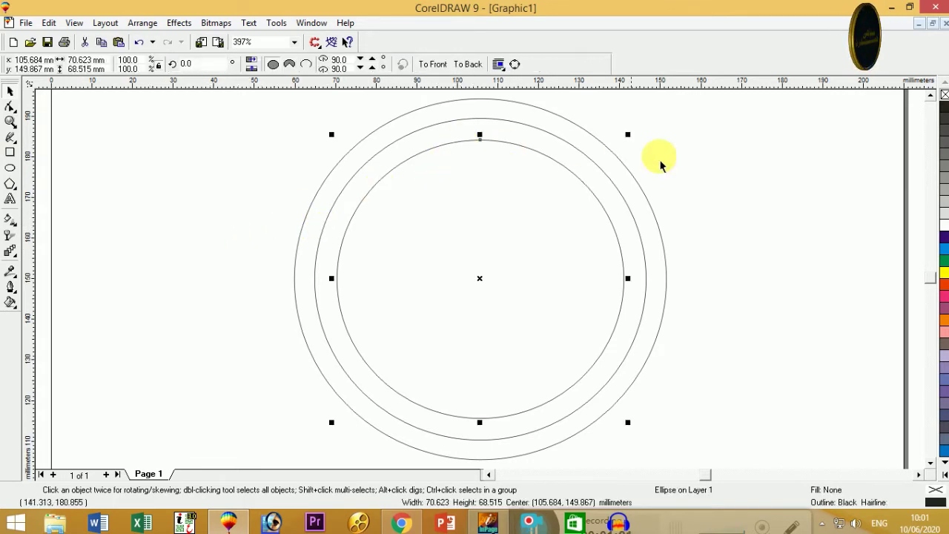
- Add the artistic text "Hamdard Sepahi" beside the circles
{"action": "left_click", "coordinate": [10, 199]}
{"action": "left_click", "coordinate": [147, 212]}
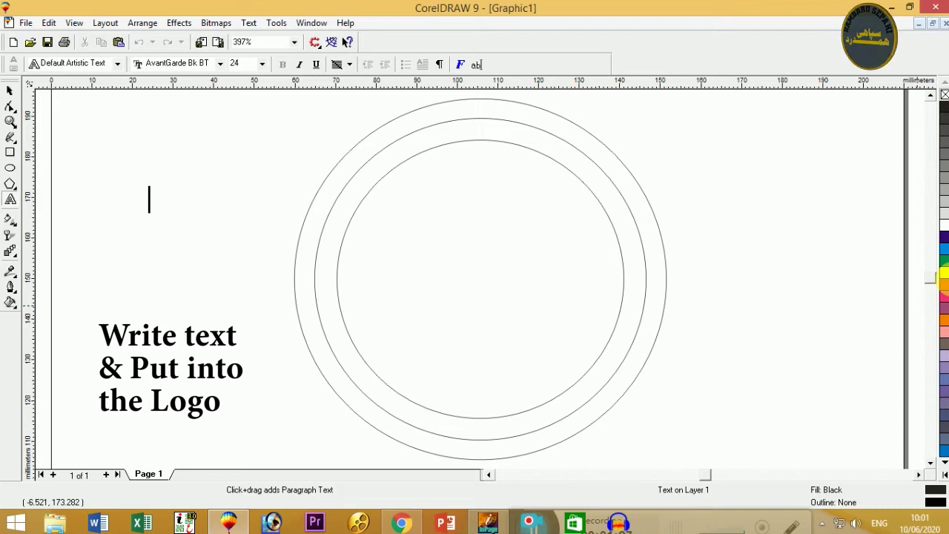
{"action": "type", "text": "Haml"}
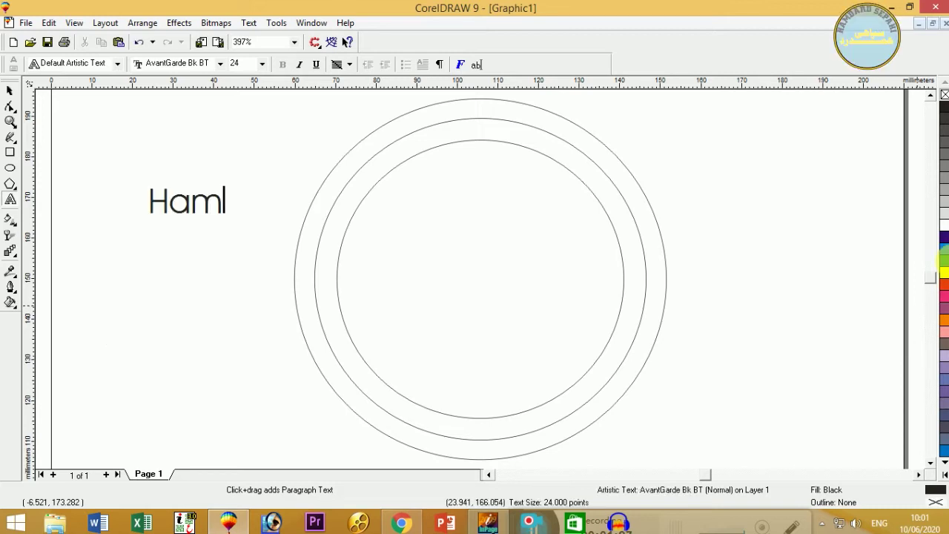
{"action": "type", "text": "ard "}
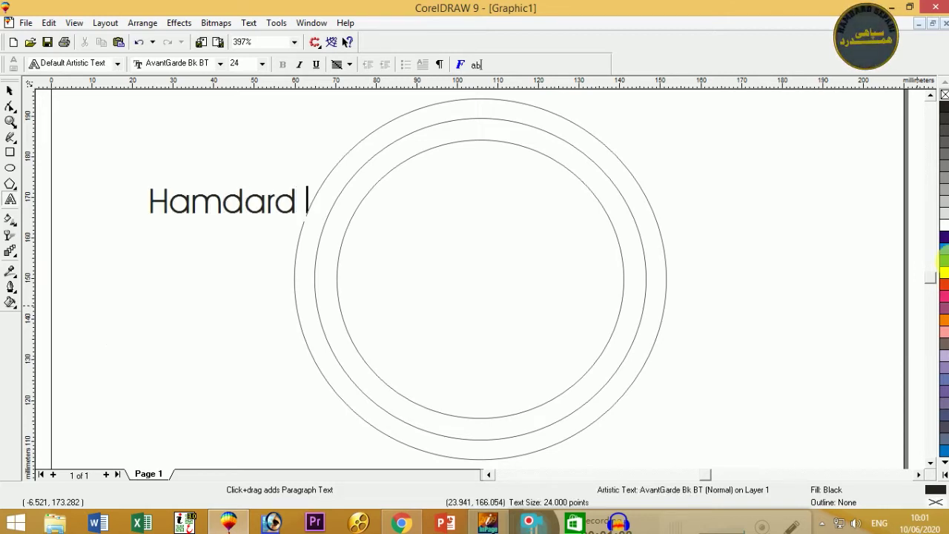
{"action": "type", "text": "SEP"}
{"action": "key", "text": "BackSpace"}
{"action": "key", "text": "BackSpace"}
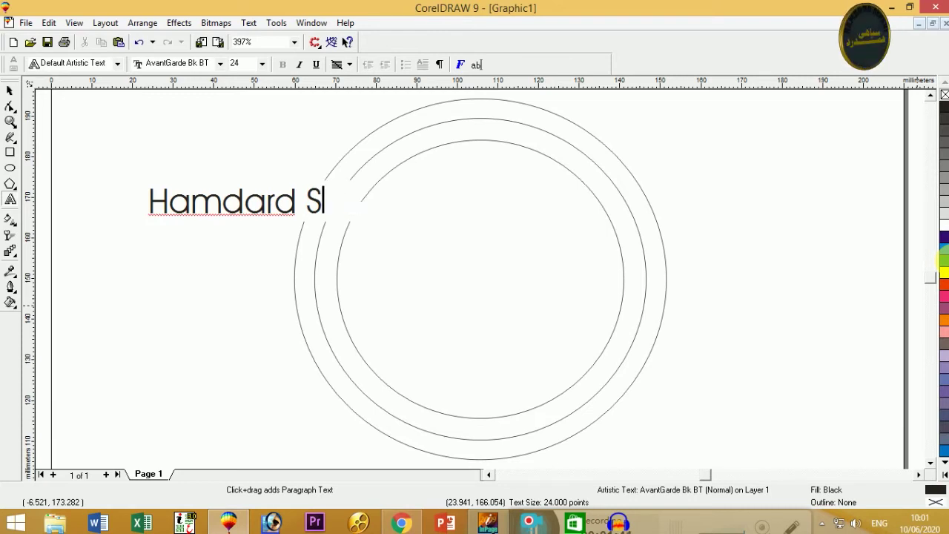
{"action": "type", "text": "epahi"}
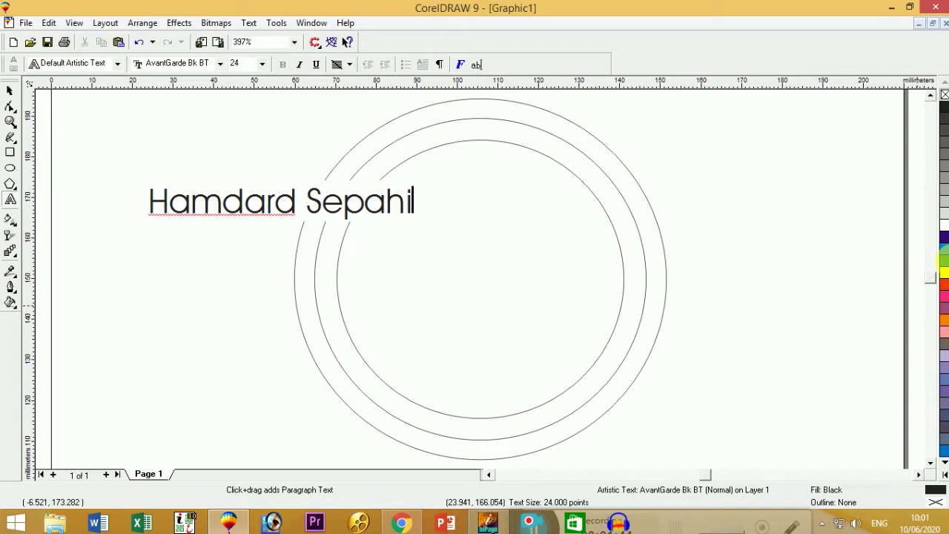
- Select the whole "Hamdard Sepahi" text and set its font to CityDBol
{"action": "key", "text": "shift+Left"}
{"action": "key", "text": "shift+Left"}
{"action": "key", "text": "shift+Left"}
{"action": "key", "text": "shift+Left"}
{"action": "key", "text": "shift+Left"}
{"action": "key", "text": "shift+Left"}
{"action": "key", "text": "shift+Left"}
{"action": "key", "text": "shift+Left"}
{"action": "key", "text": "shift+Left"}
{"action": "key", "text": "shift+Left"}
{"action": "key", "text": "shift+Left"}
{"action": "key", "text": "shift+Left"}
{"action": "key", "text": "shift+Left"}
{"action": "key", "text": "shift+Left"}
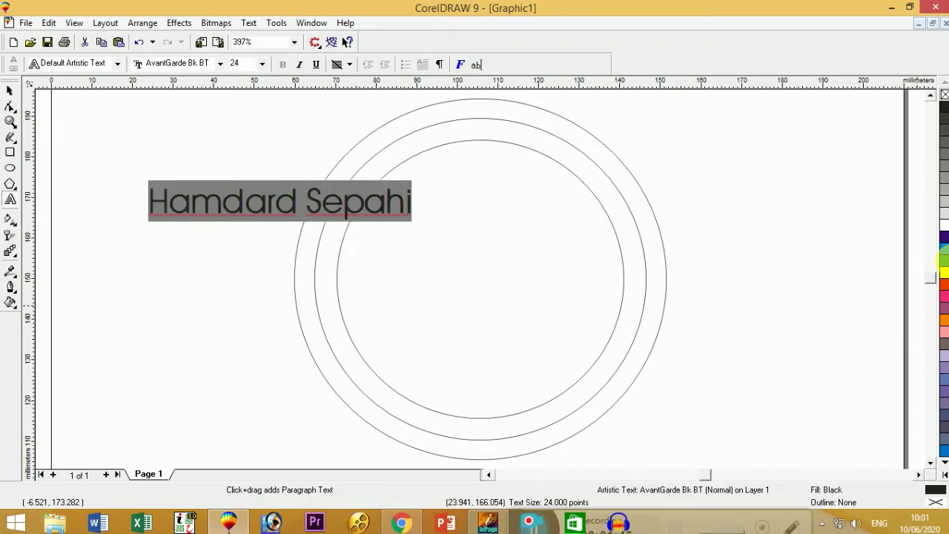
{"action": "left_click", "coordinate": [221, 67]}
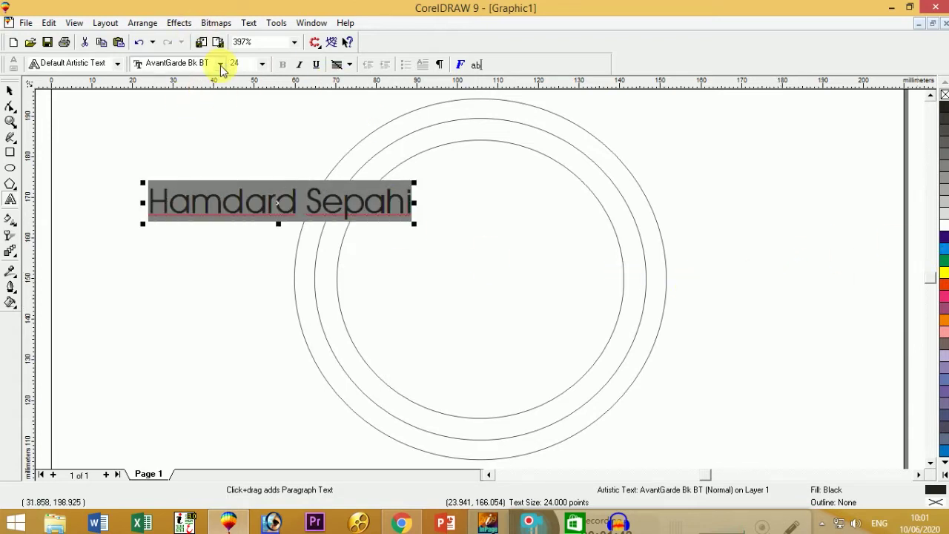
{"action": "left_click", "coordinate": [221, 67]}
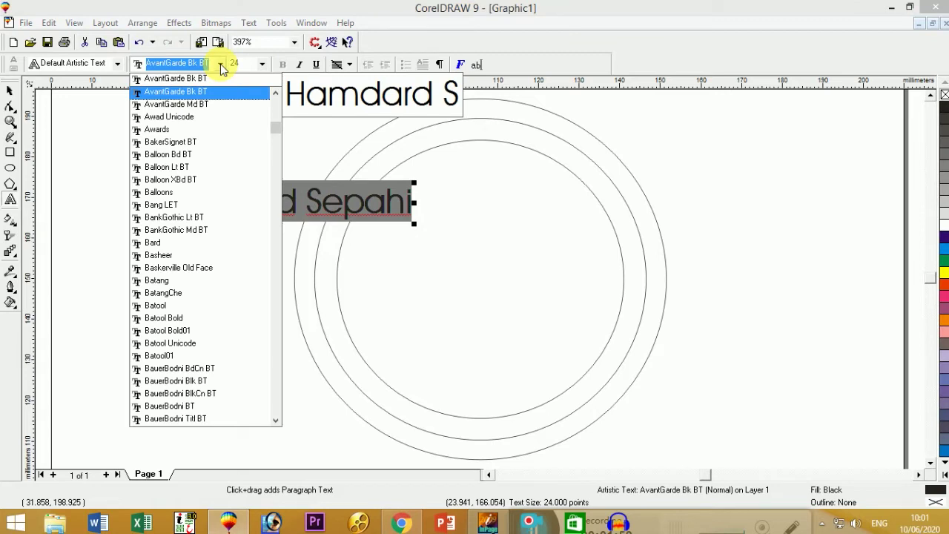
{"action": "key", "text": "Down"}
{"action": "key", "text": "Down"}
{"action": "key", "text": "Down"}
{"action": "key", "text": "Down"}
{"action": "key", "text": "Down"}
{"action": "key", "text": "Down"}
{"action": "key", "text": "Down"}
{"action": "key", "text": "Down"}
{"action": "key", "text": "Down"}
{"action": "key", "text": "Down"}
{"action": "key", "text": "Down"}
{"action": "key", "text": "Down"}
{"action": "key", "text": "Down"}
{"action": "key", "text": "Down"}
{"action": "key", "text": "Down"}
{"action": "key", "text": "Down"}
{"action": "key", "text": "Down"}
{"action": "key", "text": "Down"}
{"action": "key", "text": "Down"}
{"action": "key", "text": "Down"}
{"action": "key", "text": "Down"}
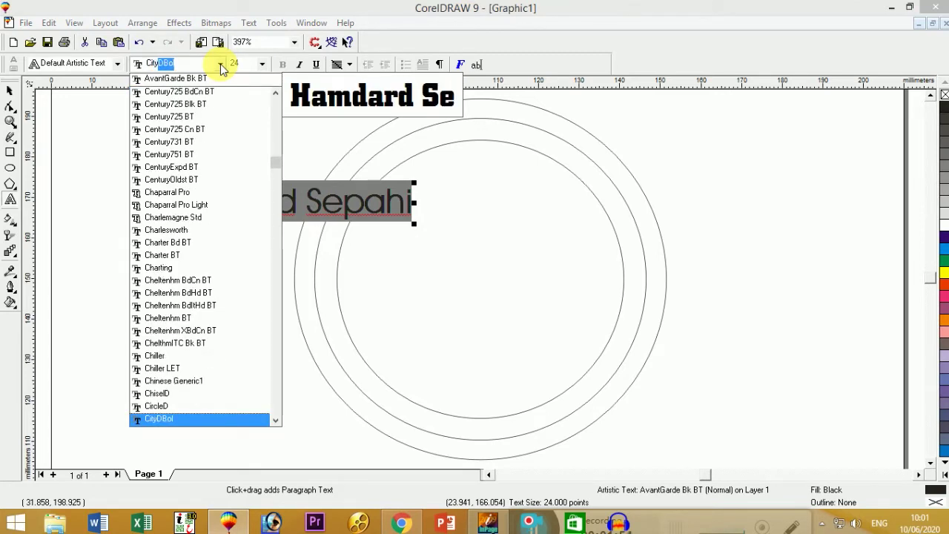
{"action": "key", "text": "Return"}
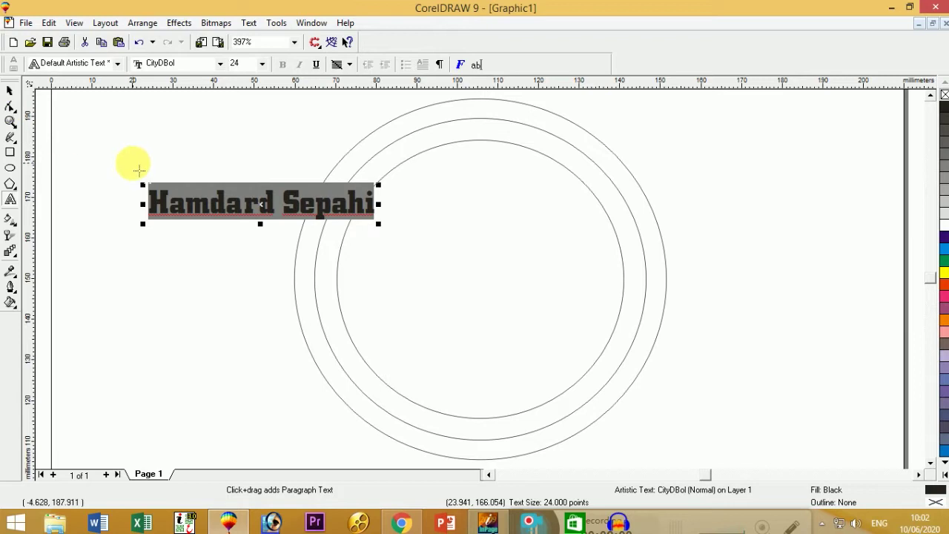
- Change the case of the selected text to UPPERCASE and finish text editing
{"action": "key", "text": "shift+F3"}
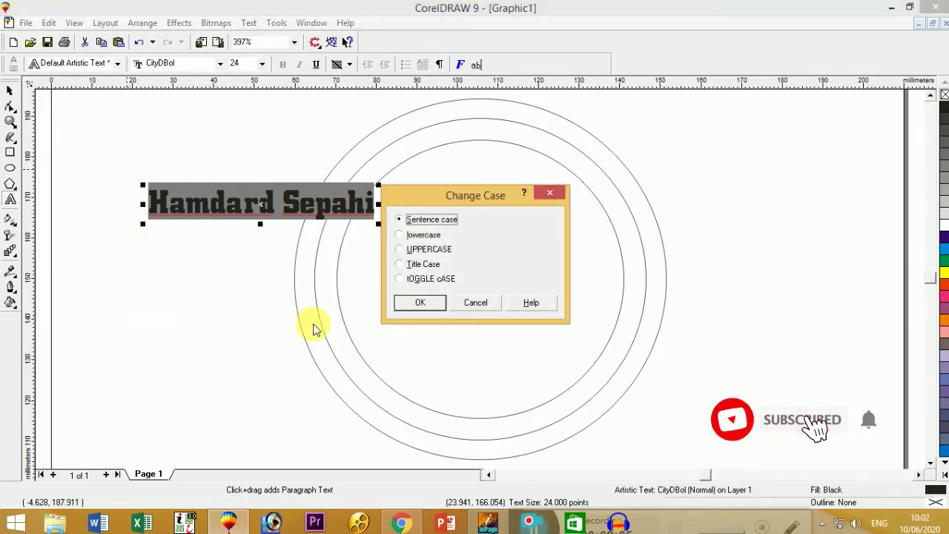
{"action": "left_click", "coordinate": [401, 250]}
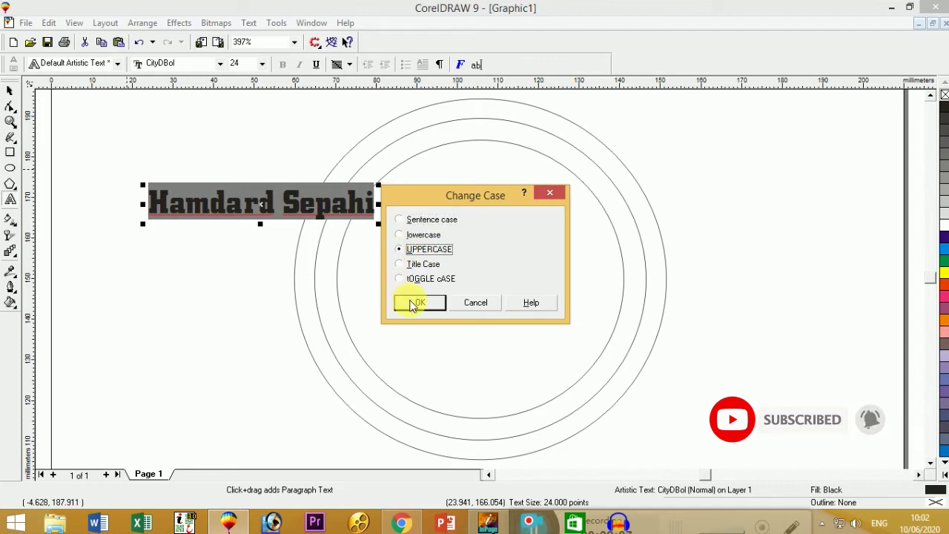
{"action": "left_click", "coordinate": [407, 302]}
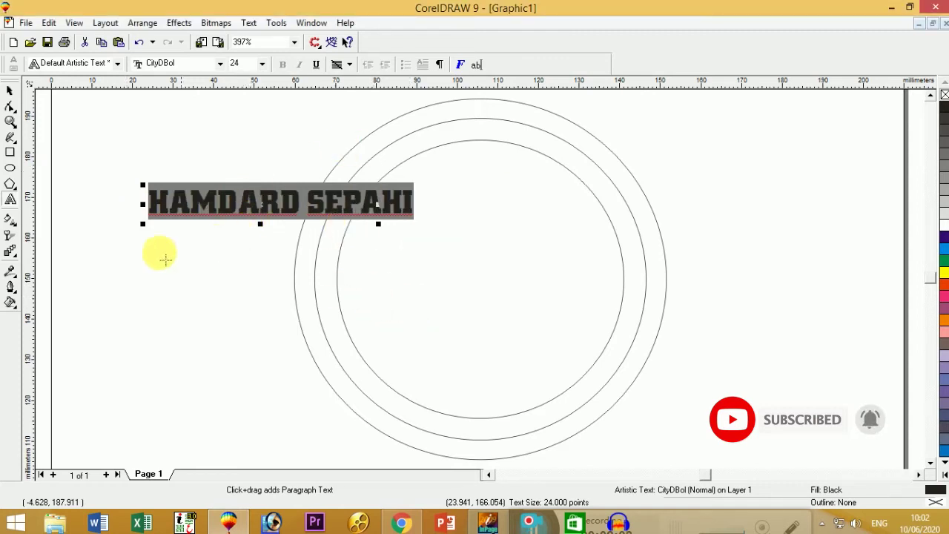
{"action": "left_click", "coordinate": [9, 90]}
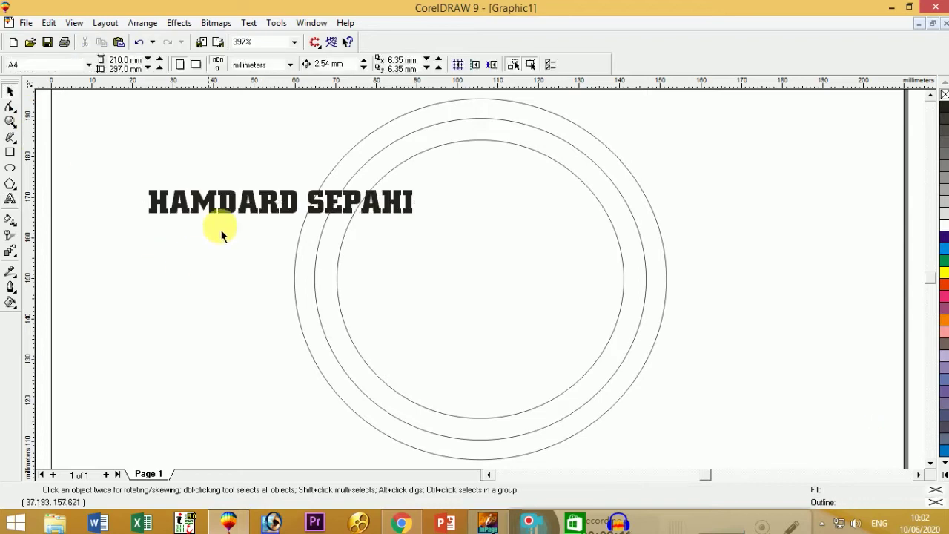
- Scale the HAMDARD SEPAHI text down to about 49.7 mm wide and move it clear of the circles
{"action": "left_click_drag", "start_coordinate": [250, 212], "coordinate": [252, 294]}
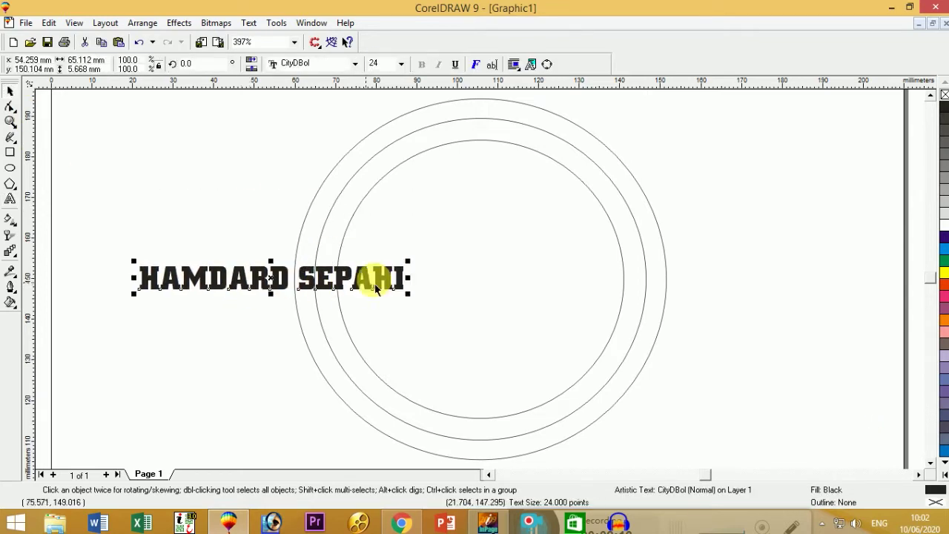
{"action": "left_click_drag", "start_coordinate": [408, 261], "coordinate": [348, 265]}
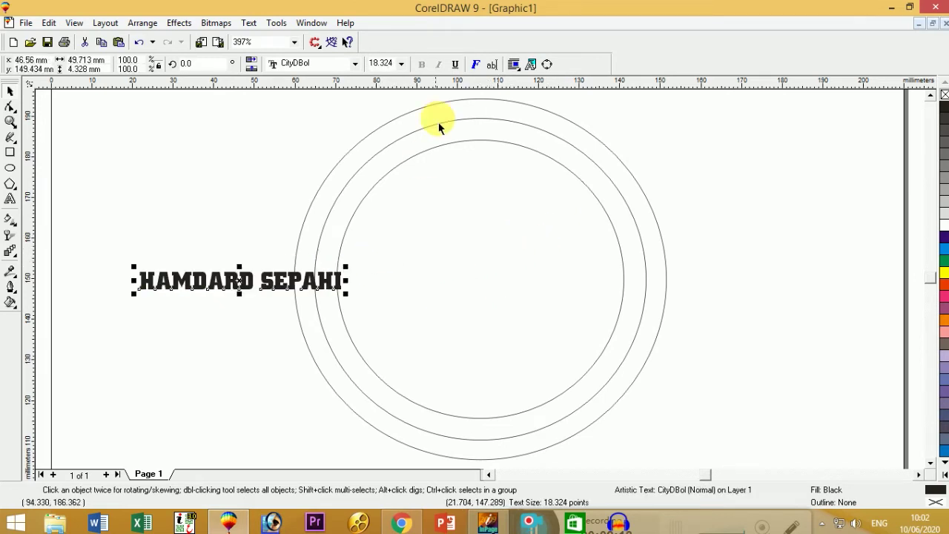
{"action": "left_click_drag", "start_coordinate": [275, 282], "coordinate": [179, 190]}
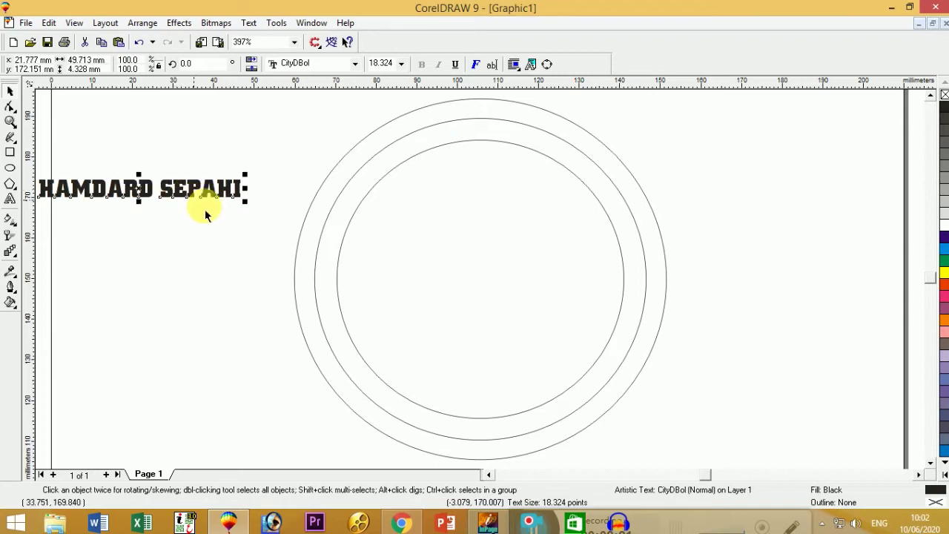
- Select all three circles and scale them down together to about 79 mm wide
{"action": "scroll", "coordinate": [348, 230], "scroll_direction": "down", "scroll_amount": 1}
{"action": "left_click", "coordinate": [438, 227]}
{"action": "scroll", "coordinate": [440, 228], "scroll_direction": "down", "scroll_amount": 4}
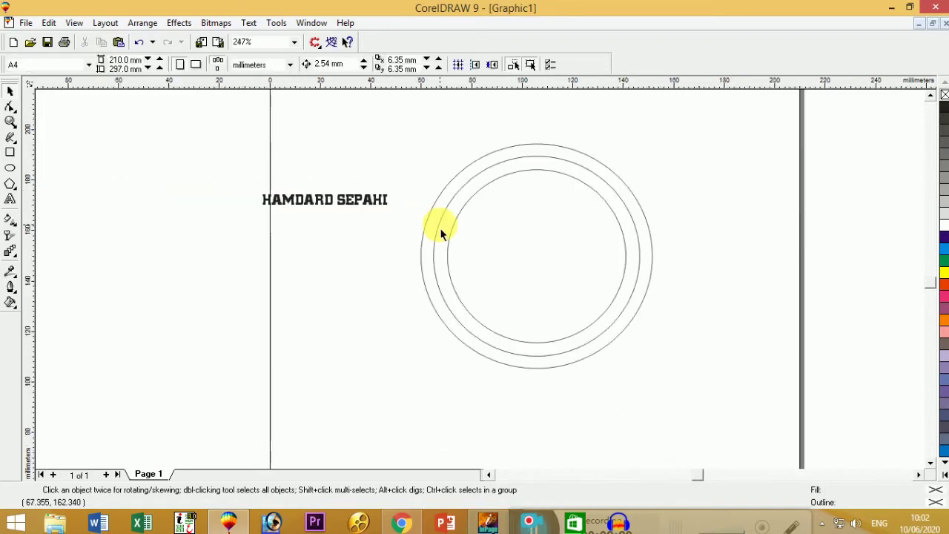
{"action": "left_click_drag", "start_coordinate": [547, 178], "coordinate": [403, 314]}
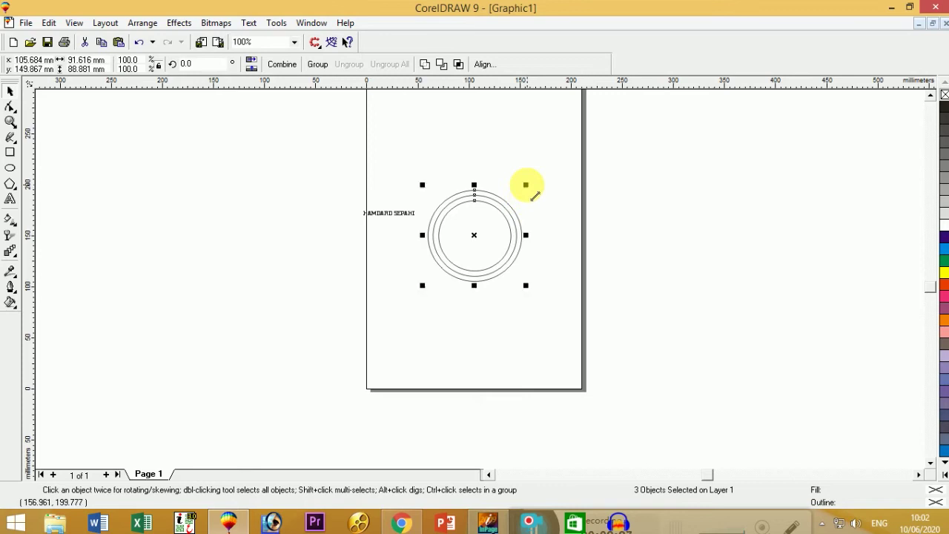
{"action": "key", "text": "F3"}
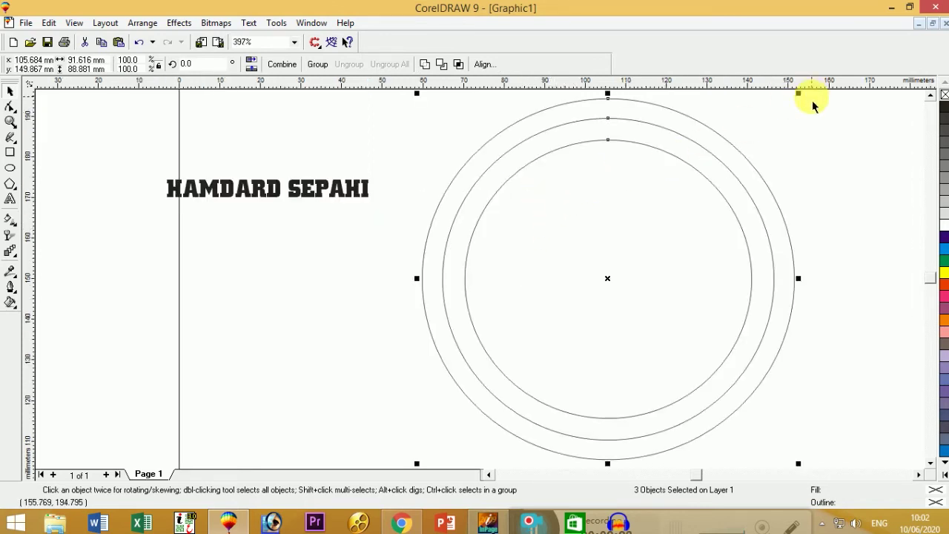
{"action": "left_click_drag", "start_coordinate": [796, 94], "coordinate": [788, 136]}
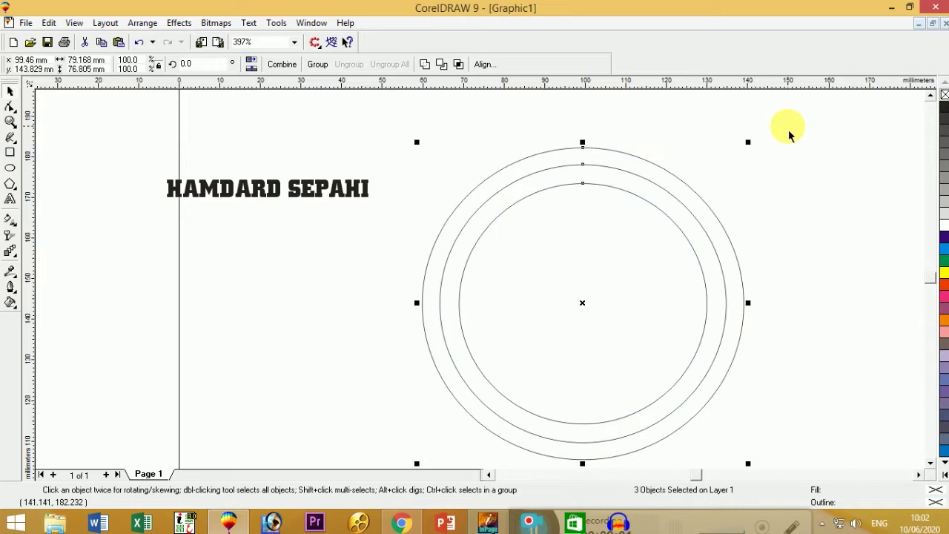
{"action": "left_click", "coordinate": [768, 211]}
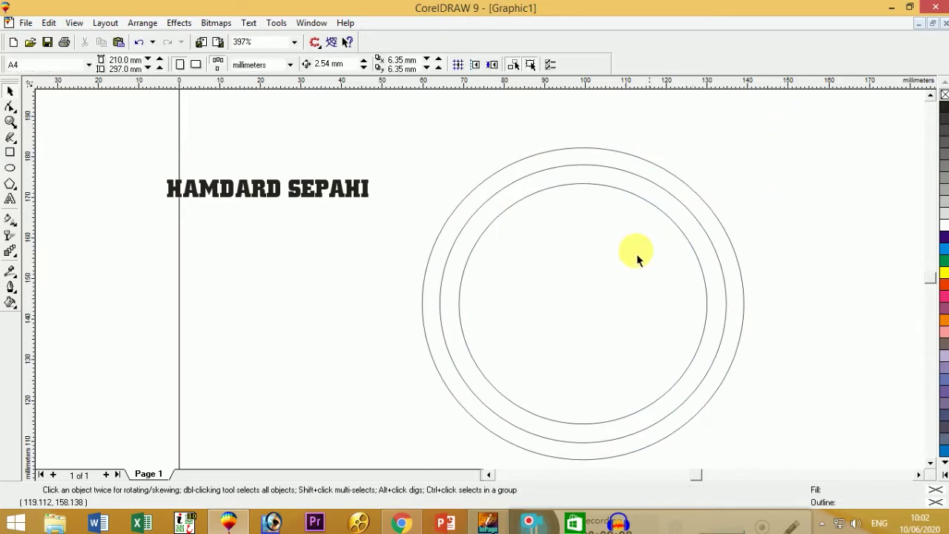
- Even out the ring spacing by shrinking the innermost circle to about 54.7 mm wide and adjusting the middle circle about its centre
{"action": "left_click", "coordinate": [678, 225]}
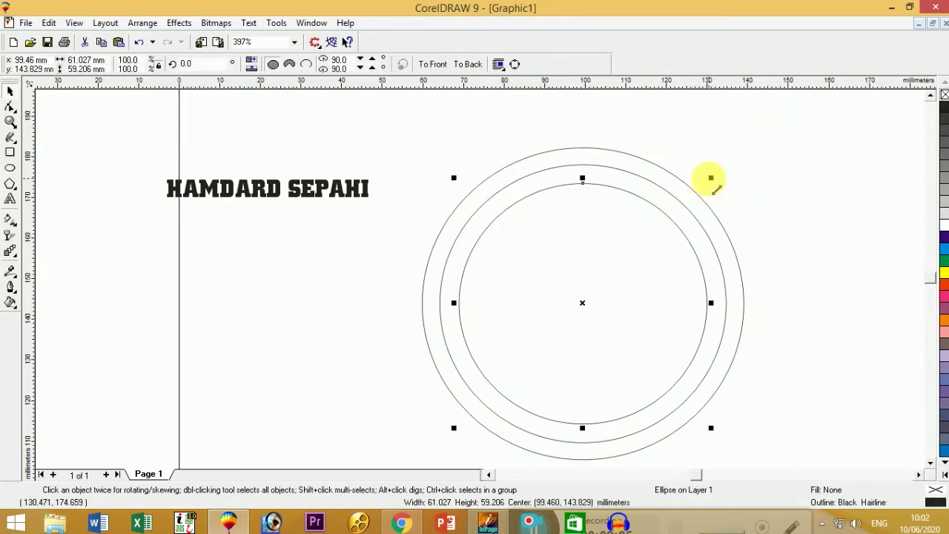
{"action": "left_click_drag", "start_coordinate": [714, 192], "coordinate": [721, 170]}
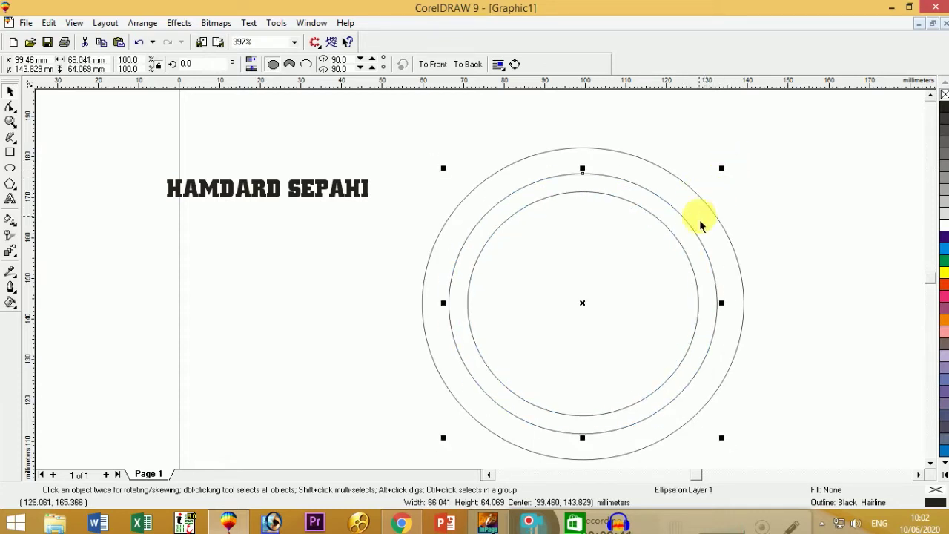
{"action": "left_click", "coordinate": [675, 237]}
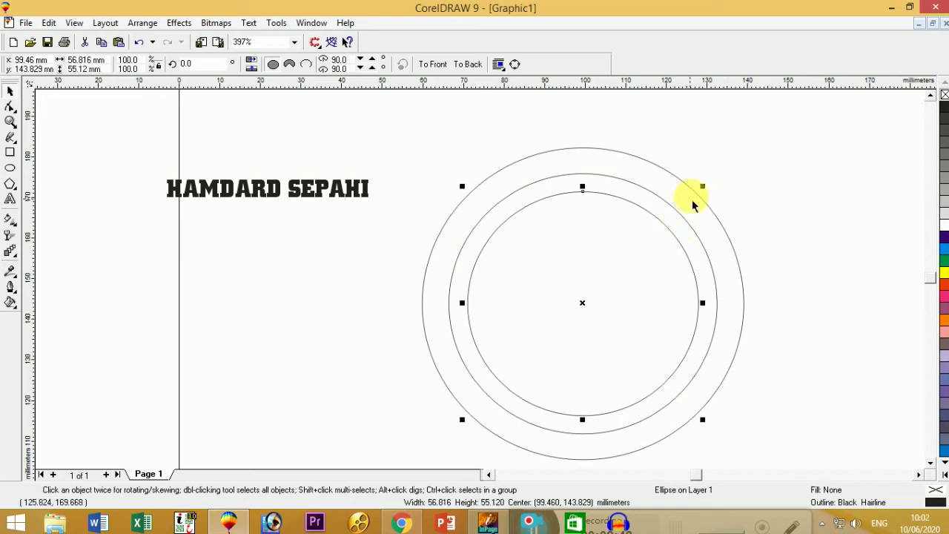
{"action": "left_click_drag", "start_coordinate": [710, 198], "coordinate": [706, 203]}
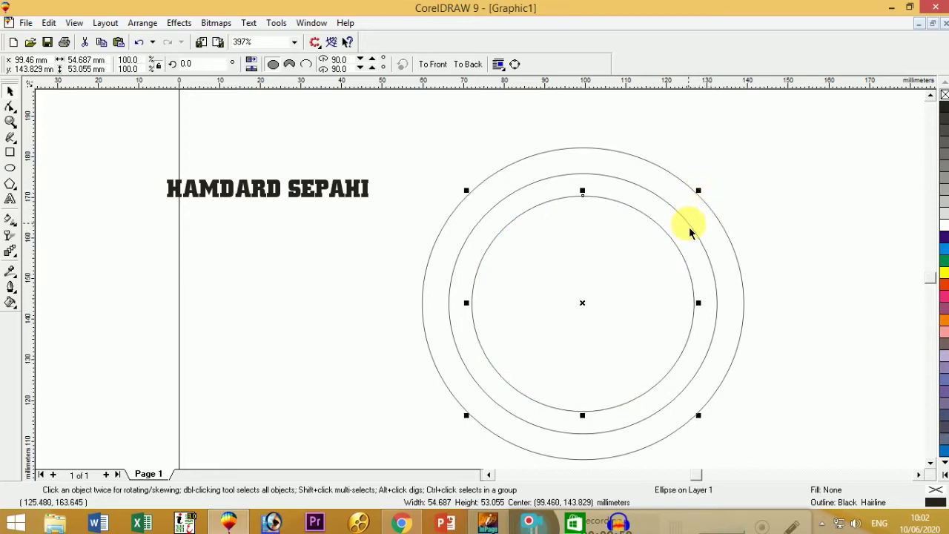
{"action": "left_click", "coordinate": [694, 222]}
{"action": "left_click_drag", "start_coordinate": [721, 176], "coordinate": [731, 175]}
{"action": "left_click", "coordinate": [769, 200]}
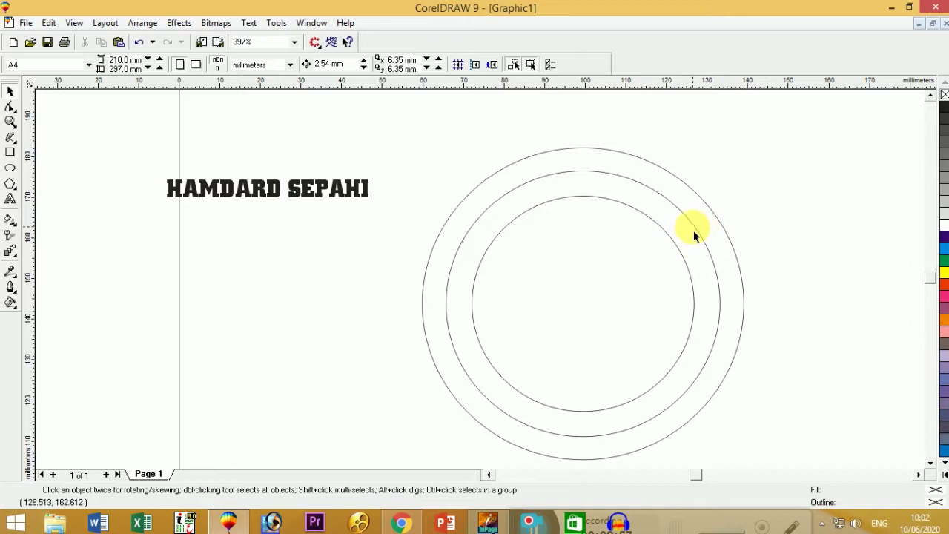
- Enlarge the HAMDARD SEPAHI text proportionally until its end overlaps the outer circle's edge
{"action": "left_click", "coordinate": [304, 194]}
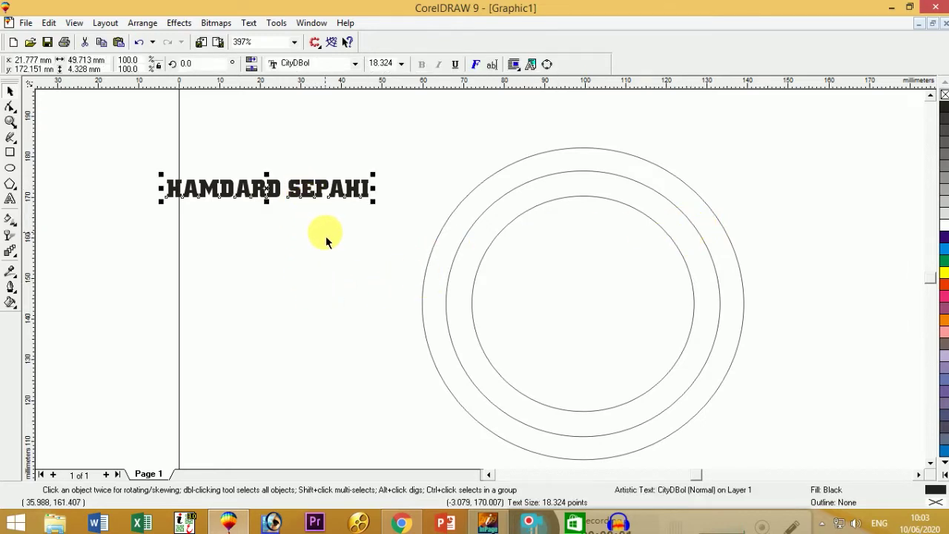
{"action": "left_click_drag", "start_coordinate": [379, 183], "coordinate": [486, 163]}
{"action": "left_click", "coordinate": [327, 212]}
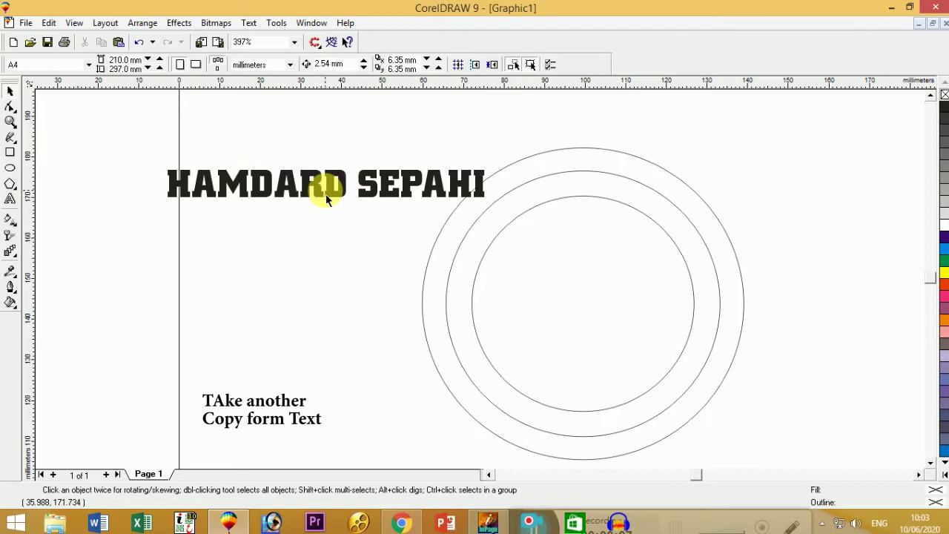
- Duplicate the HAMDARD SEPAHI text below and left of the original, and nudge the original slightly up and left
{"action": "left_click", "coordinate": [330, 196]}
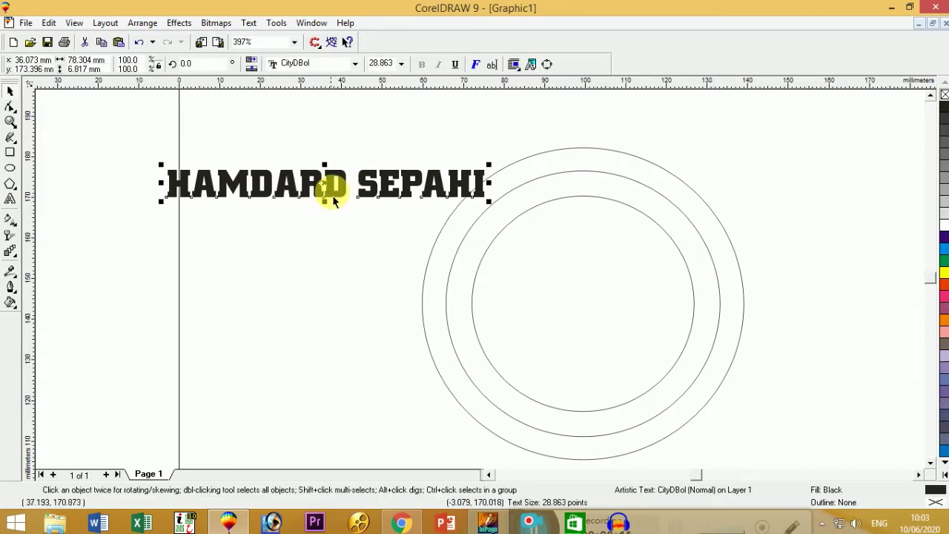
{"action": "left_click_drag", "start_coordinate": [333, 201], "coordinate": [185, 261]}
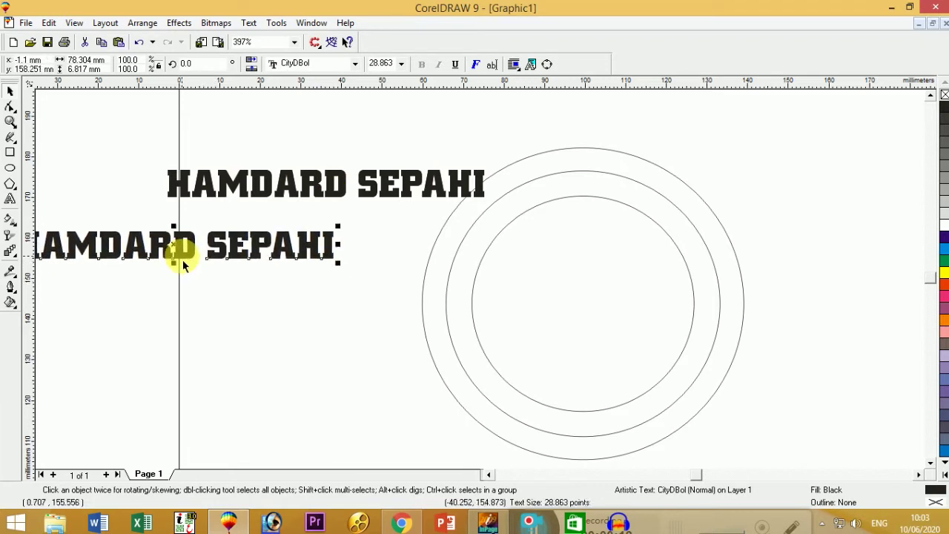
{"action": "left_click_drag", "start_coordinate": [315, 253], "coordinate": [295, 239]}
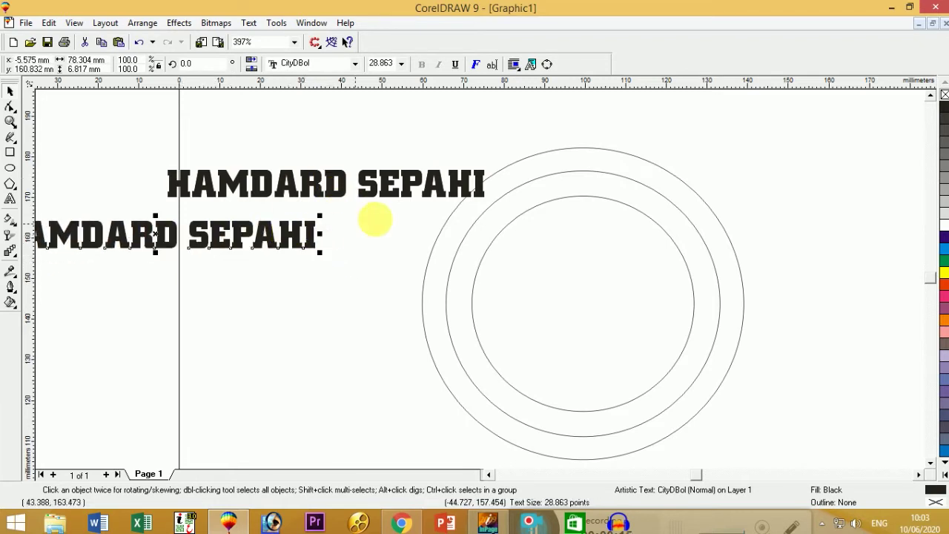
{"action": "left_click", "coordinate": [381, 191]}
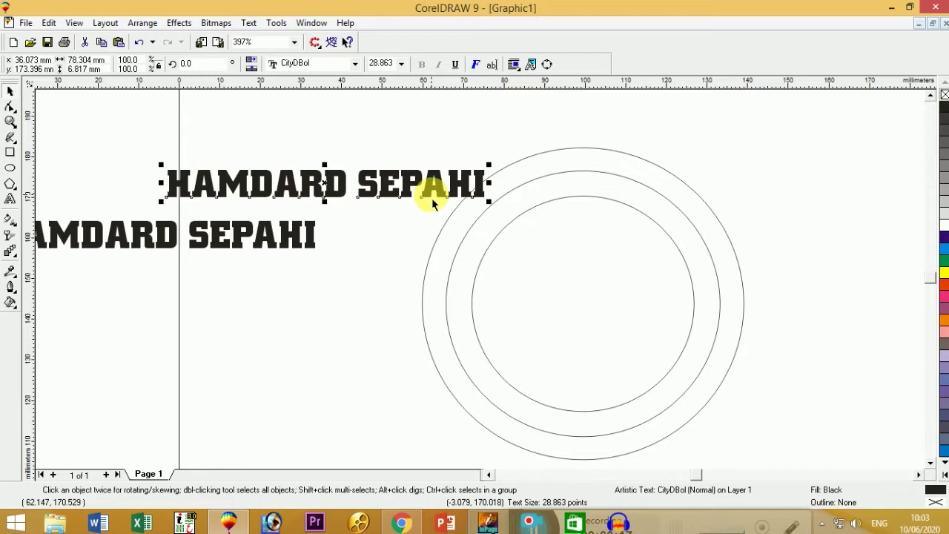
{"action": "left_click_drag", "start_coordinate": [286, 244], "coordinate": [265, 268]}
{"action": "left_click_drag", "start_coordinate": [328, 193], "coordinate": [319, 184]}
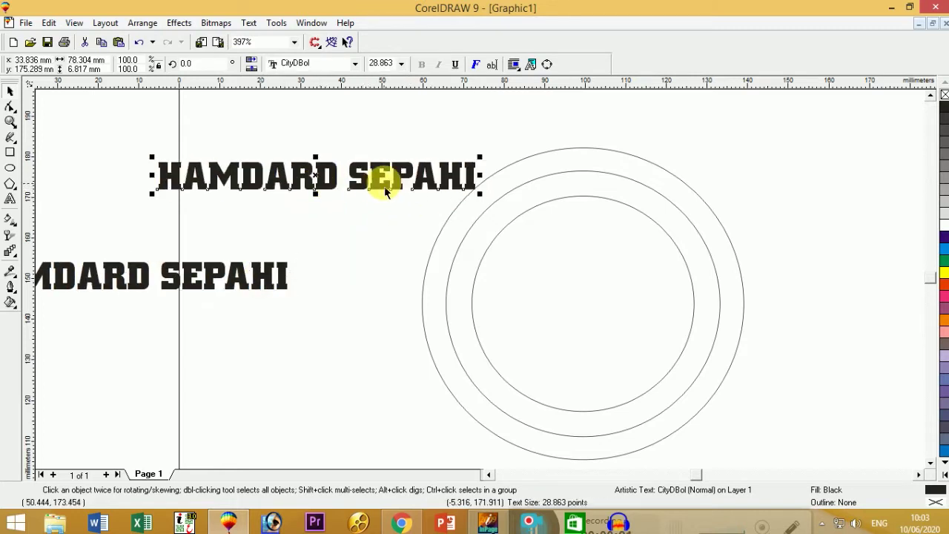
- Fill the original HAMDARD SEPAHI text with blue
{"action": "left_click", "coordinate": [459, 183]}
{"action": "left_click", "coordinate": [475, 181]}
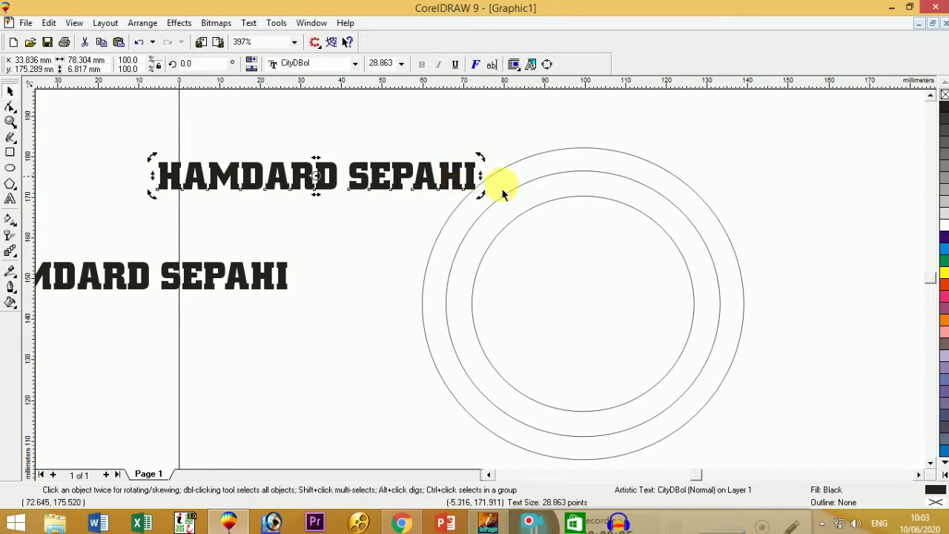
{"action": "left_click", "coordinate": [943, 239]}
{"action": "left_click", "coordinate": [371, 224]}
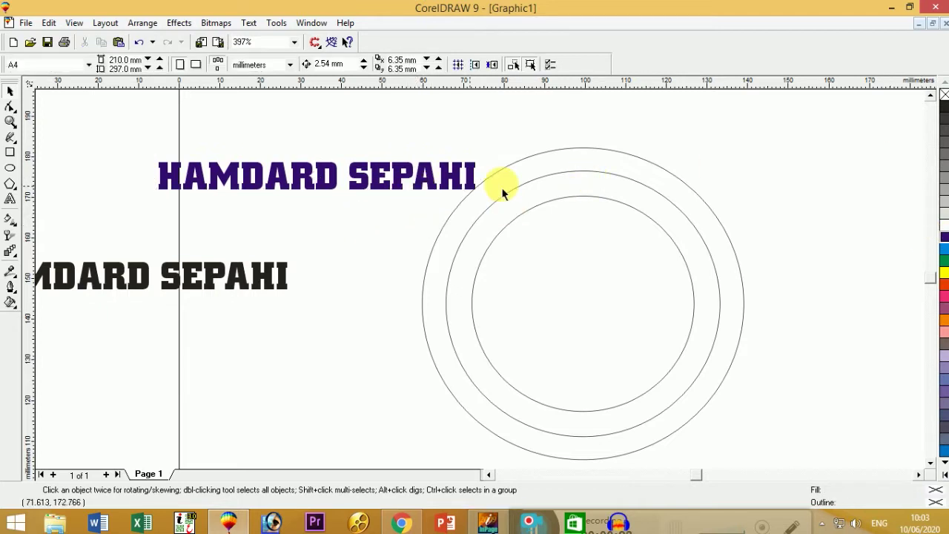
- Fit the blue HAMDARD SEPAHI text to the path of the middle circle
{"action": "left_click", "coordinate": [475, 180]}
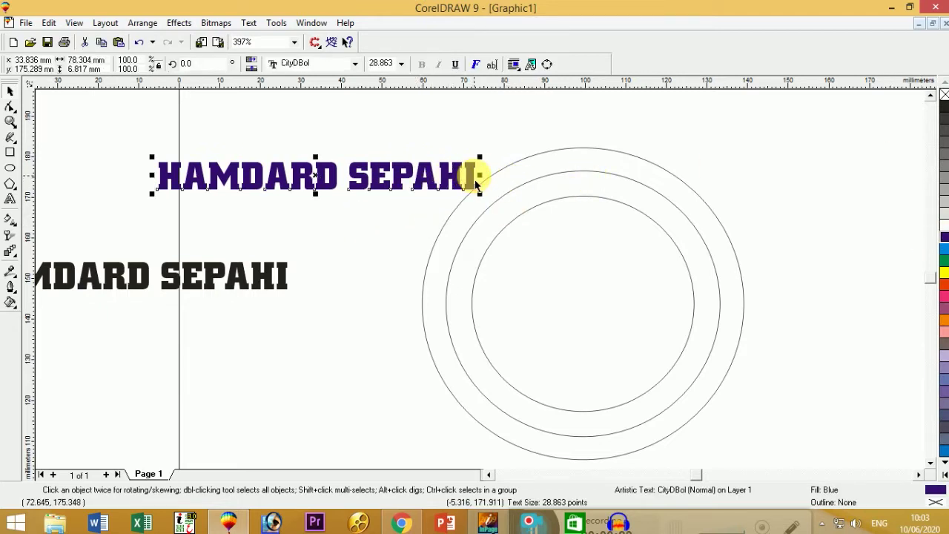
{"action": "left_click", "coordinate": [540, 180], "text": "shift"}
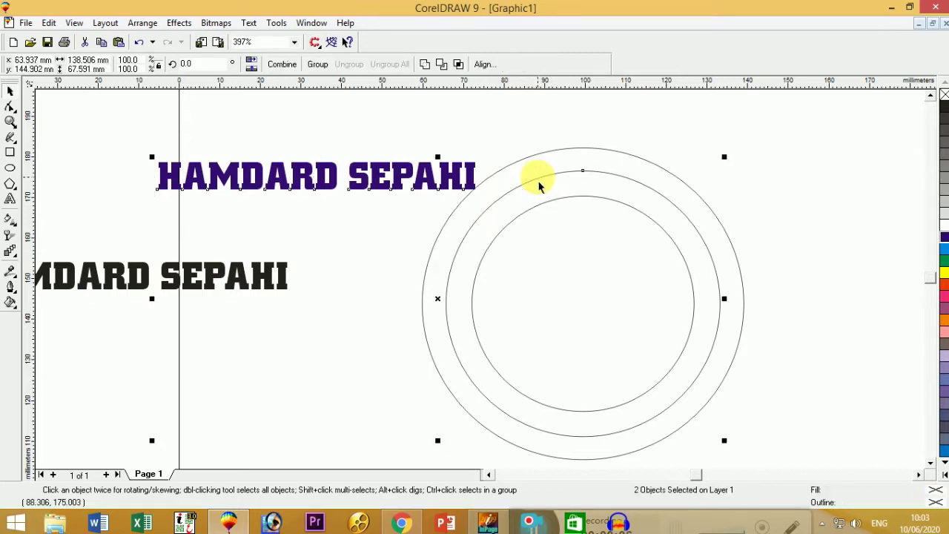
{"action": "left_click", "coordinate": [451, 175]}
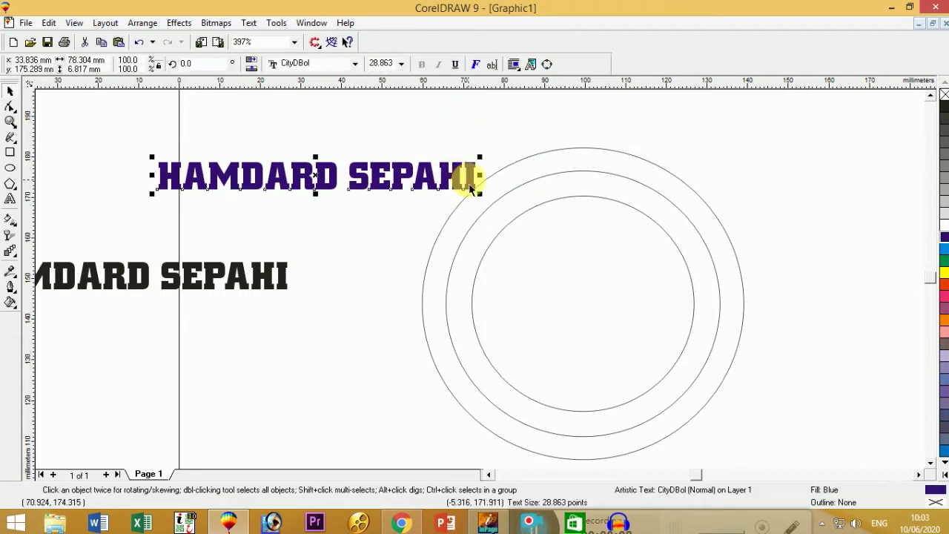
{"action": "left_click", "coordinate": [540, 187], "text": "shift"}
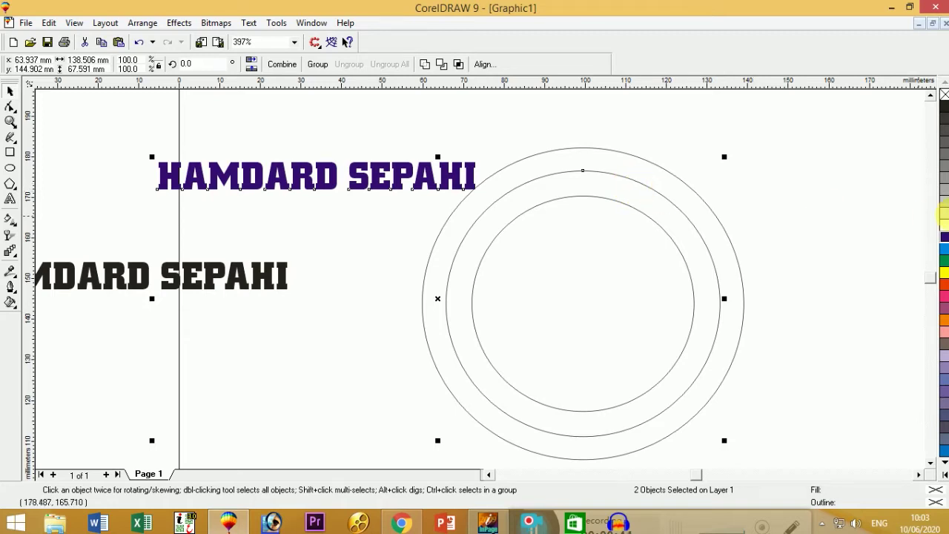
{"action": "key", "text": "alt+t"}
{"action": "key", "text": "Down"}
{"action": "key", "text": "Down"}
{"action": "key", "text": "Return"}
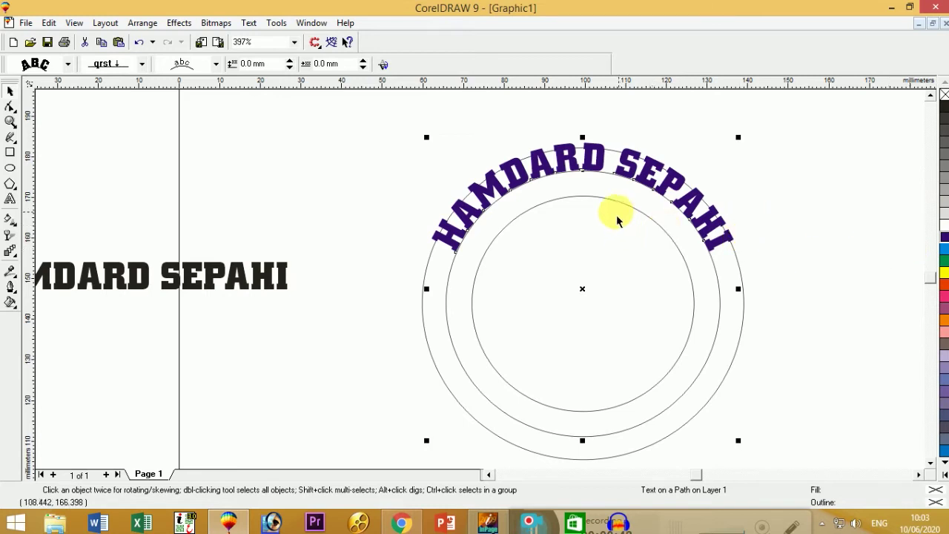
- Centre the HAMDARD SEPAHI text vertically on its circular path so it sits between the outer and inner circles
{"action": "left_click", "coordinate": [67, 64]}
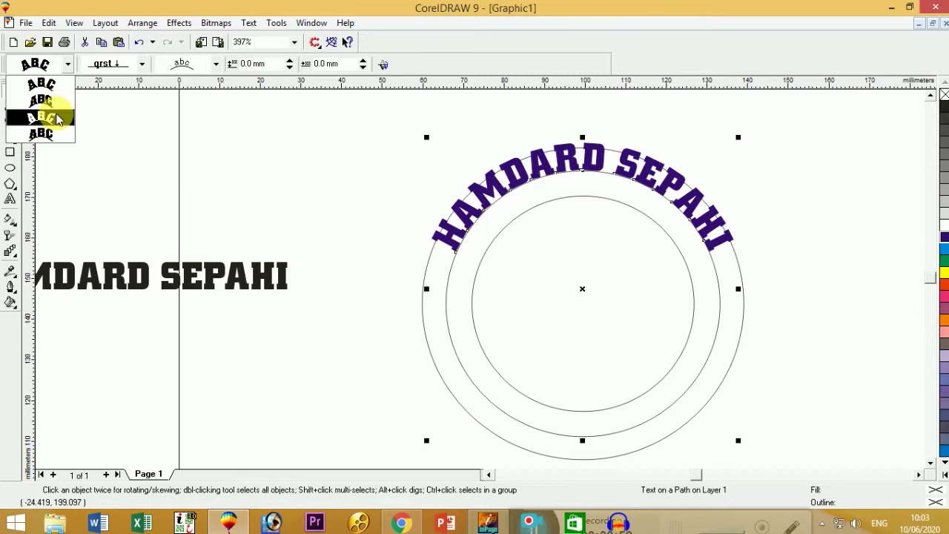
{"action": "left_click", "coordinate": [143, 66]}
{"action": "left_click", "coordinate": [143, 65]}
{"action": "left_click", "coordinate": [113, 141]}
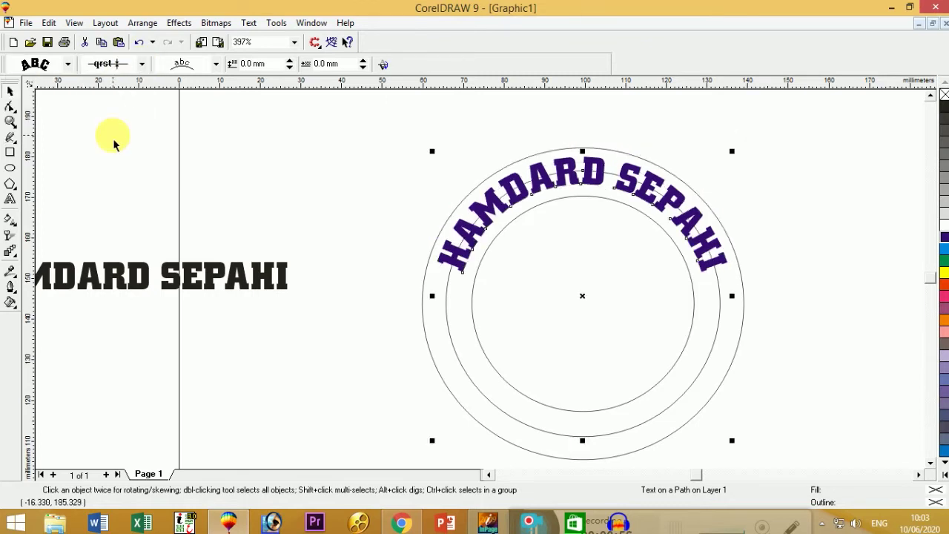
- Move the black HAMDARD SEPAHI copy up beside the circles and select all its characters for editing
{"action": "left_click_drag", "start_coordinate": [275, 277], "coordinate": [388, 198]}
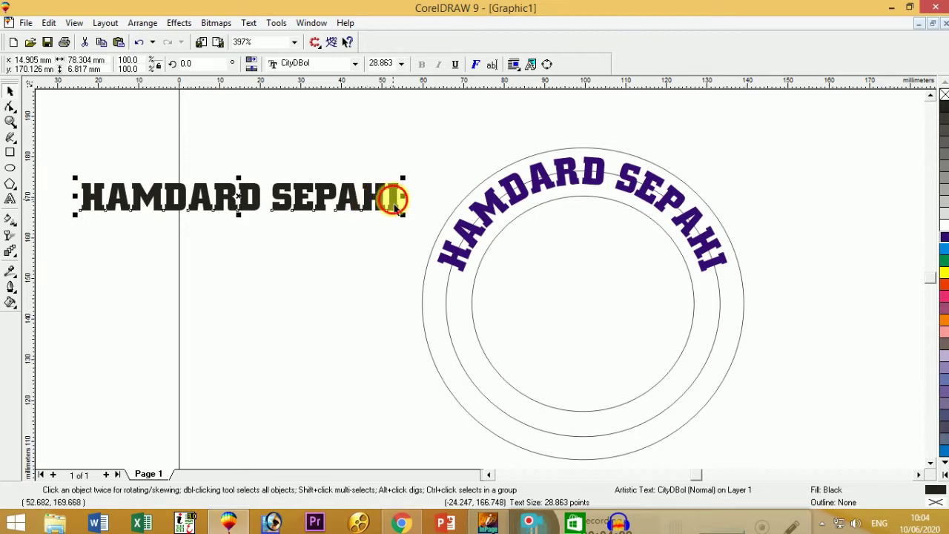
{"action": "key", "text": "F8"}
{"action": "left_click_drag", "start_coordinate": [393, 199], "coordinate": [87, 200]}
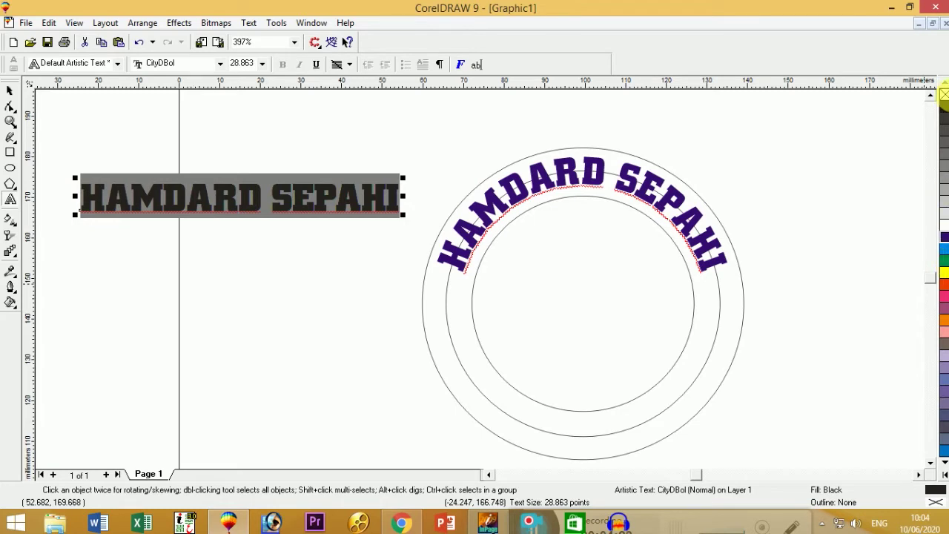
{"action": "type", "text": "Gr"}
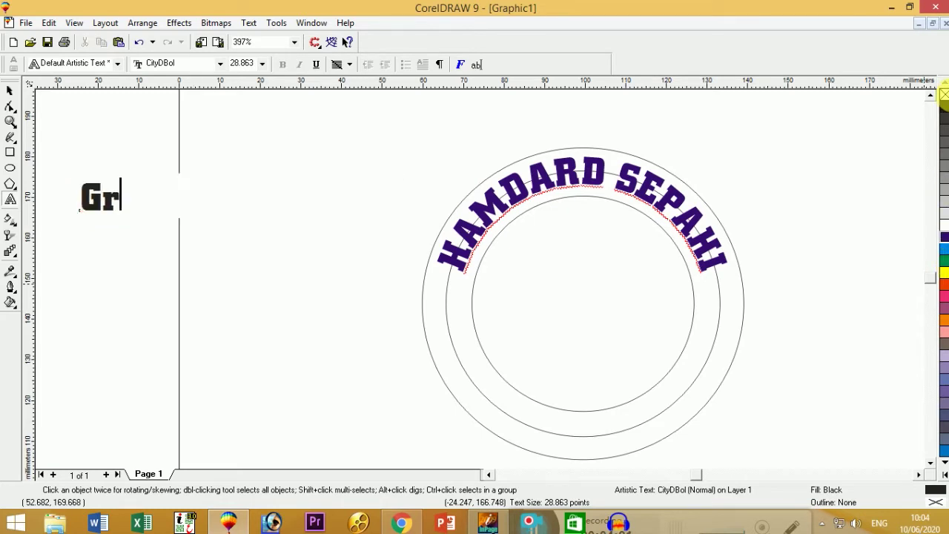
{"action": "type", "text": "aphic"}
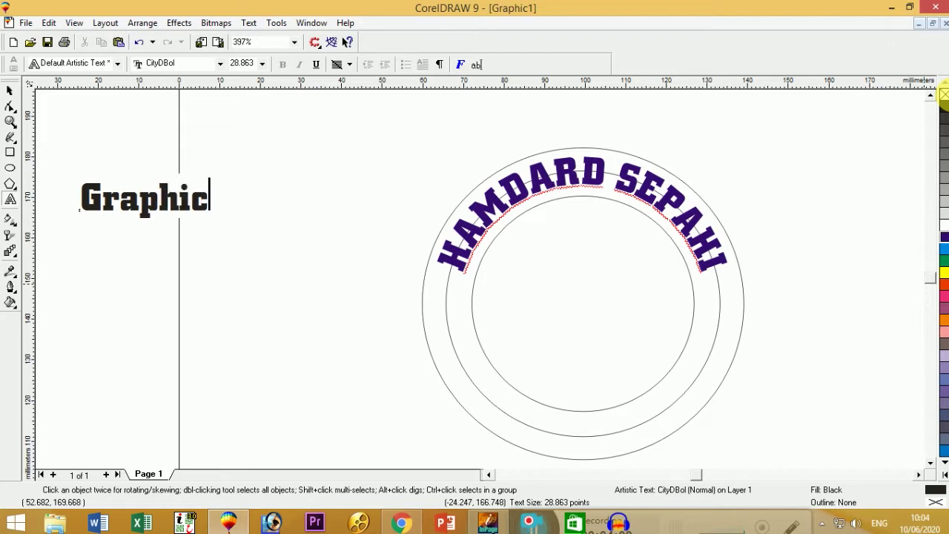
{"action": "type", "text": "s"}
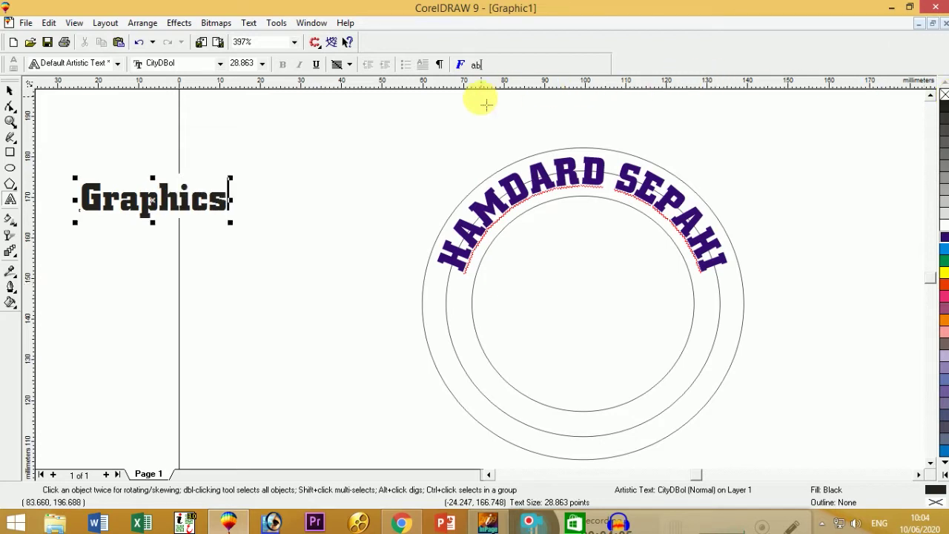
{"action": "key", "text": "BackSpace"}
{"action": "key", "text": "BackSpace"}
{"action": "key", "text": "BackSpace"}
{"action": "key", "text": "BackSpace"}
{"action": "key", "text": "BackSpace"}
{"action": "key", "text": "BackSpace"}
{"action": "key", "text": "BackSpace"}
{"action": "key", "text": "BackSpace"}
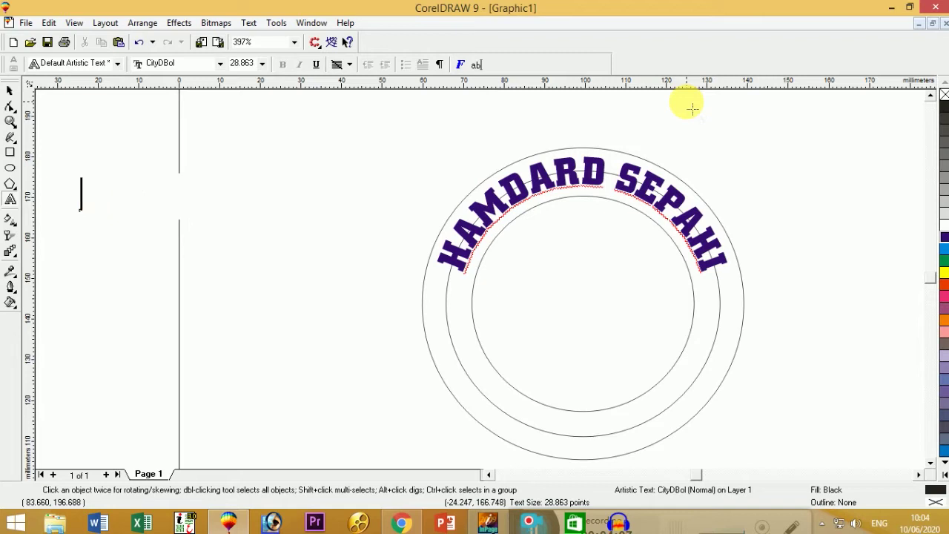
- Enter "Subscribe Now" as the wording of the black text beside the circles
{"action": "type", "text": "Sub"}
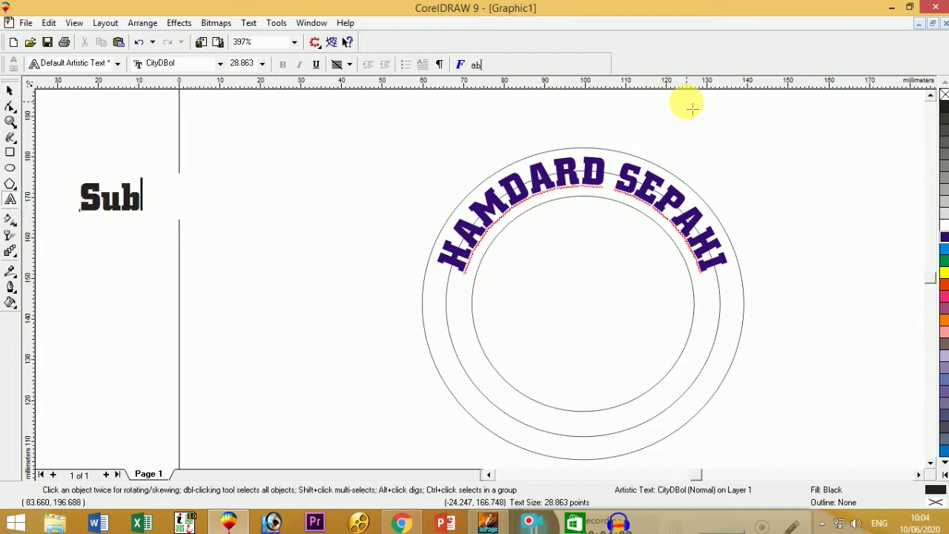
{"action": "type", "text": "scribe "}
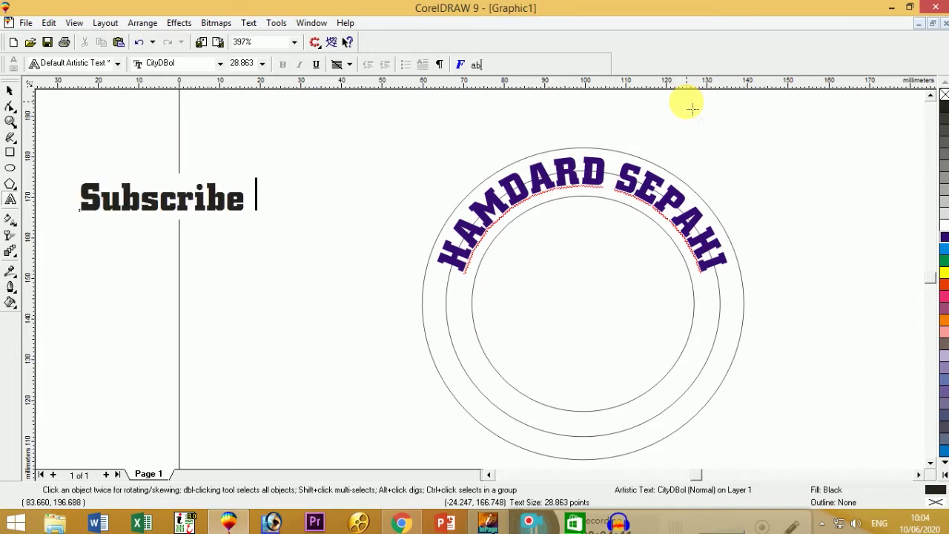
{"action": "type", "text": "n"}
{"action": "key", "text": "BackSpace"}
{"action": "type", "text": "Now"}
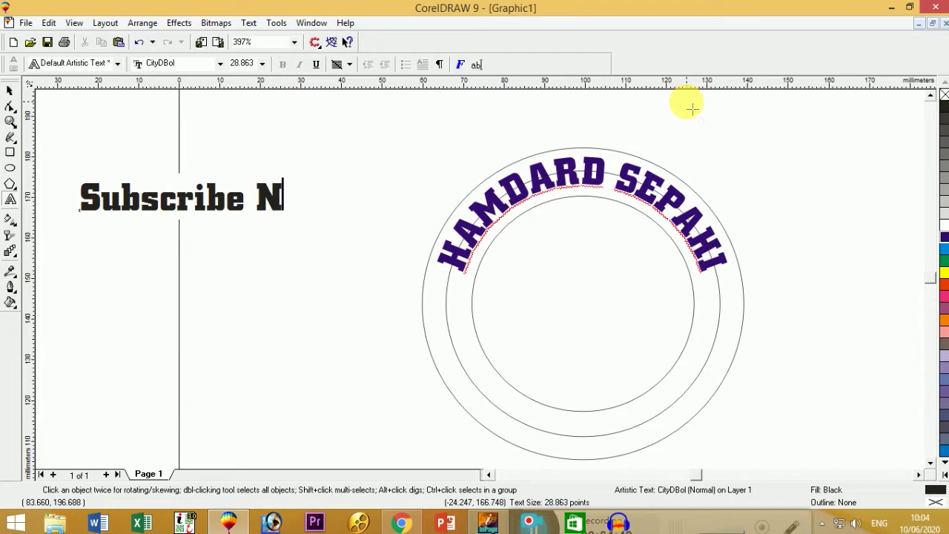
- Change the case of the whole Subscribe Now text to uppercase
{"action": "key", "text": "shift+Left"}
{"action": "key", "text": "shift+Left"}
{"action": "key", "text": "shift+Left"}
{"action": "key", "text": "shift+Left"}
{"action": "key", "text": "shift+Left"}
{"action": "key", "text": "shift+Left"}
{"action": "key", "text": "shift+Left"}
{"action": "key", "text": "shift+Left"}
{"action": "key", "text": "shift+Left"}
{"action": "key", "text": "shift+Left"}
{"action": "key", "text": "shift+Left"}
{"action": "key", "text": "shift+Left"}
{"action": "key", "text": "shift+Left"}
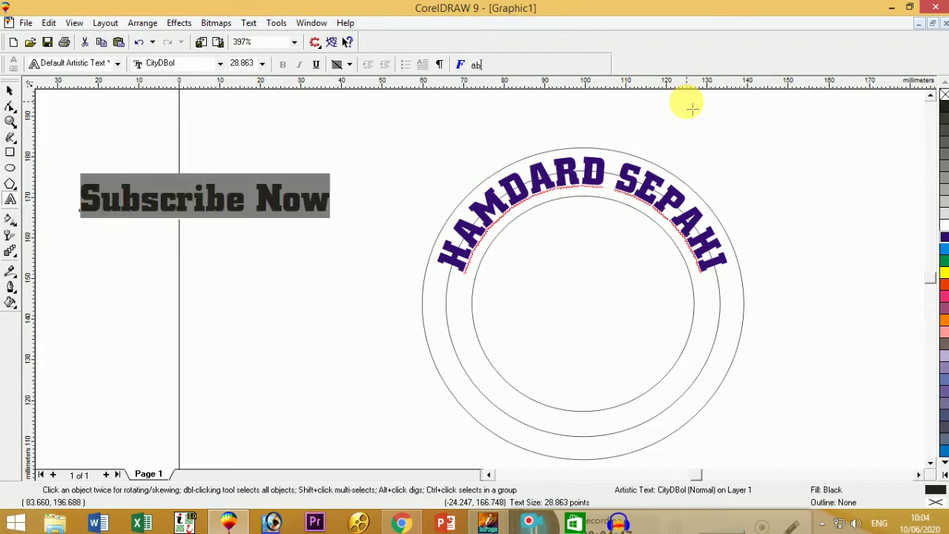
{"action": "key", "text": "shift+F3"}
{"action": "left_click", "coordinate": [404, 249]}
{"action": "left_click", "coordinate": [420, 302]}
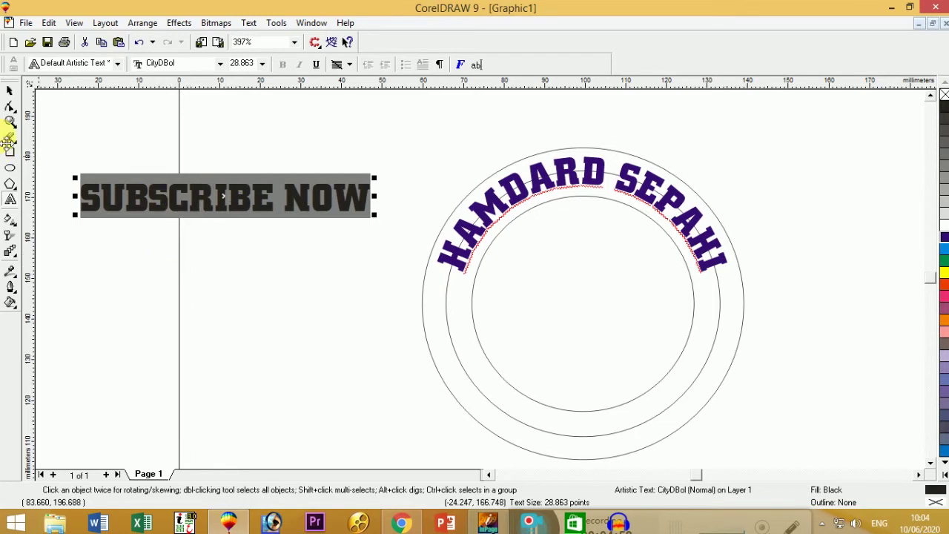
- Fill the SUBSCRIBE NOW text with red
{"action": "left_click", "coordinate": [10, 90]}
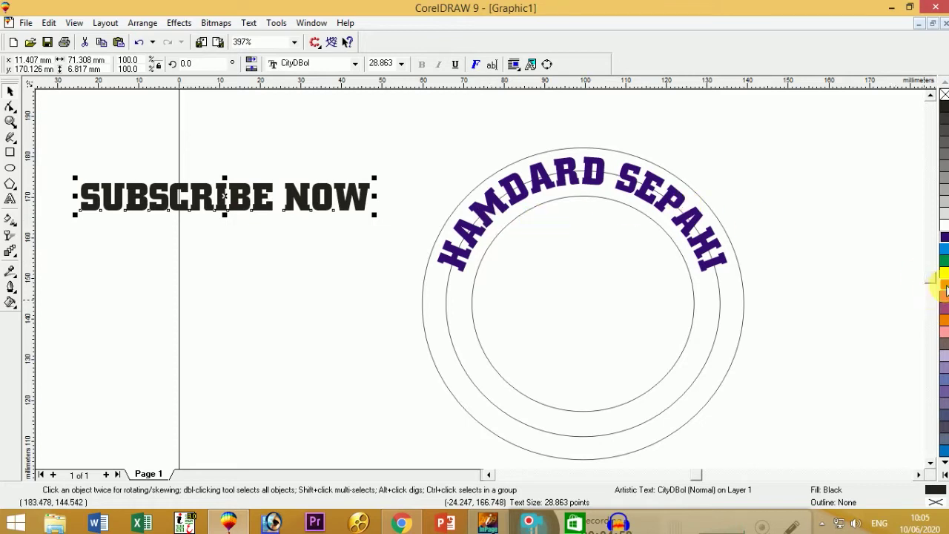
{"action": "left_click", "coordinate": [944, 285]}
{"action": "left_click", "coordinate": [234, 295]}
- Fit the red SUBSCRIBE NOW text to the middle circle and centre it vertically on the path
{"action": "left_click", "coordinate": [259, 200]}
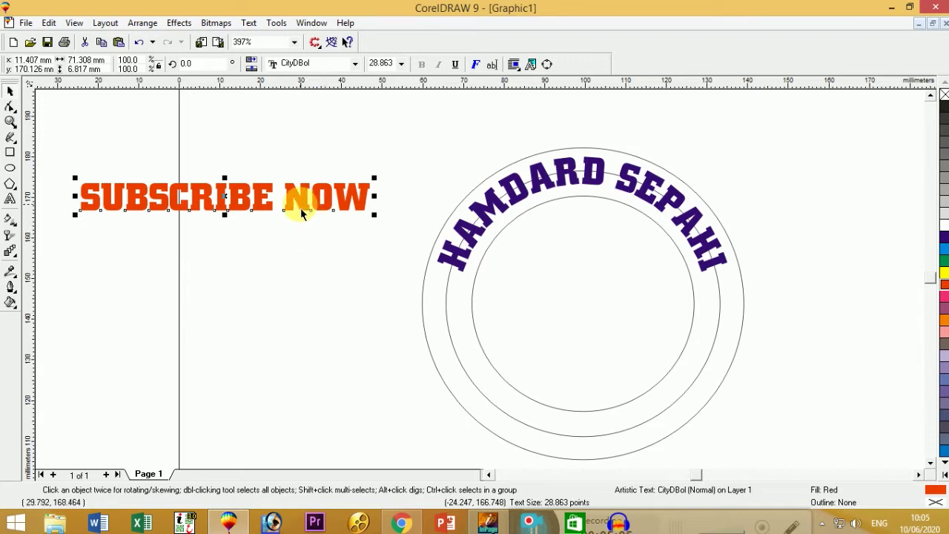
{"action": "left_click", "coordinate": [485, 400], "text": "shift"}
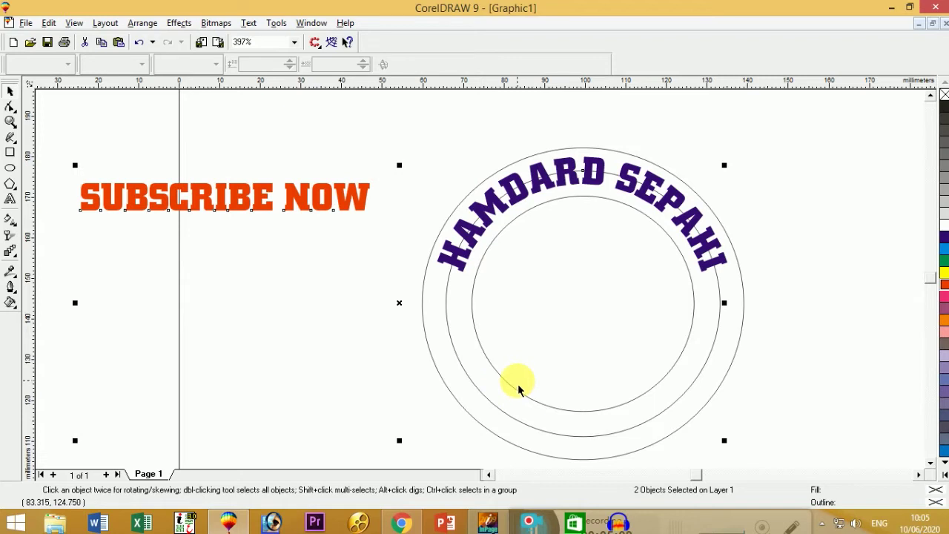
{"action": "key", "text": "alt+t"}
{"action": "key", "text": "f"}
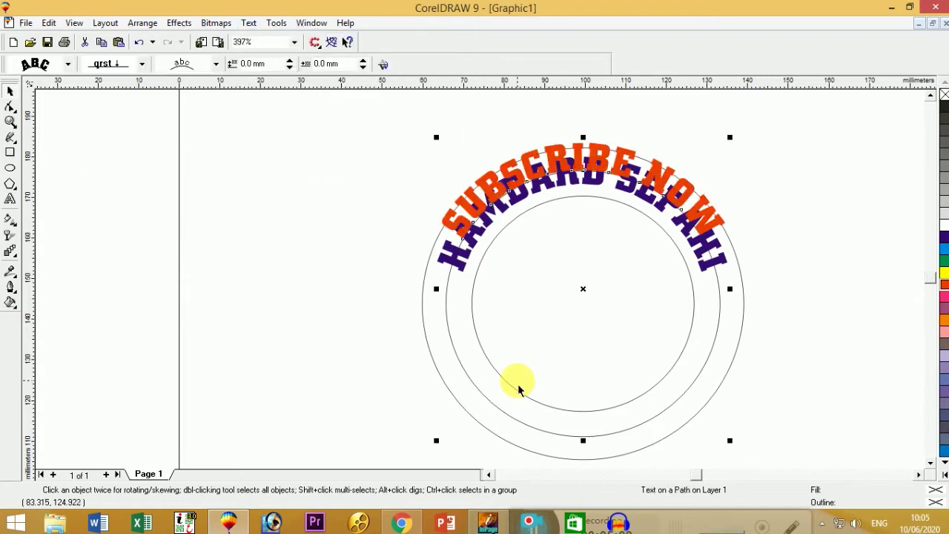
{"action": "left_click", "coordinate": [142, 64]}
{"action": "left_click", "coordinate": [117, 136]}
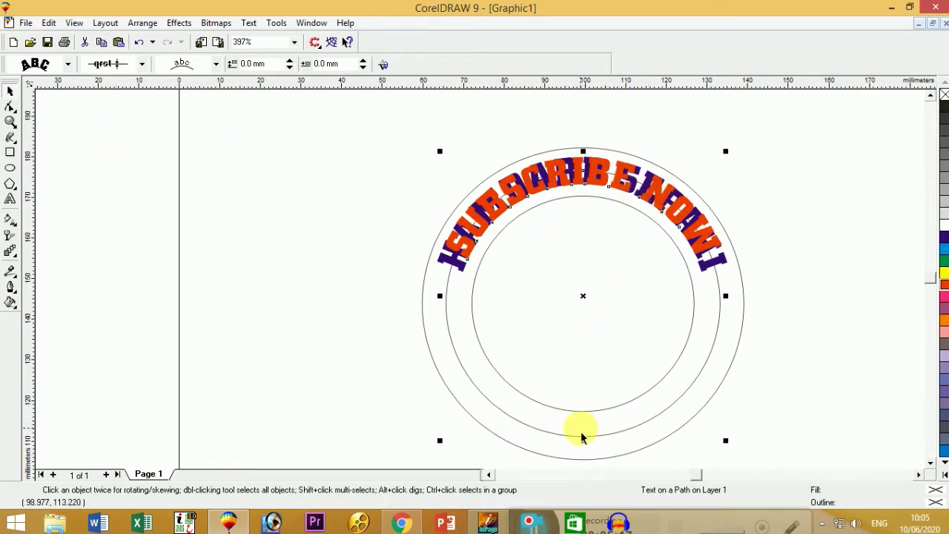
- Place the red SUBSCRIBE NOW text along the bottom of the middle circle and flip it to the other side of the path
{"action": "key", "text": "F4"}
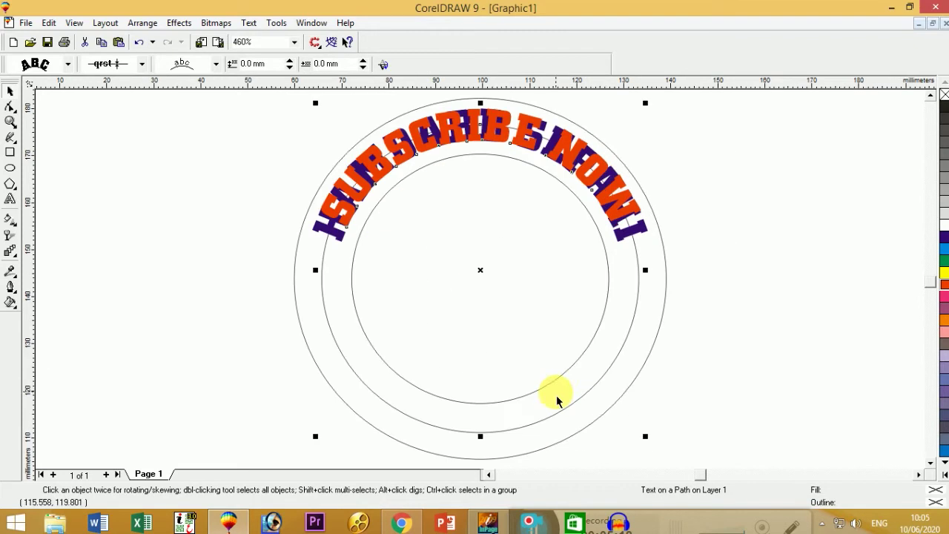
{"action": "left_click", "coordinate": [427, 157]}
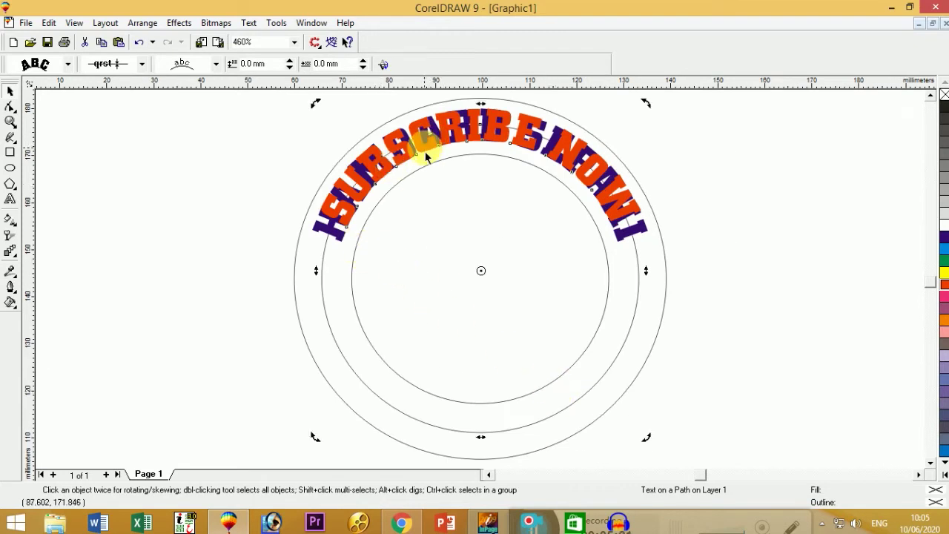
{"action": "left_click", "coordinate": [338, 215]}
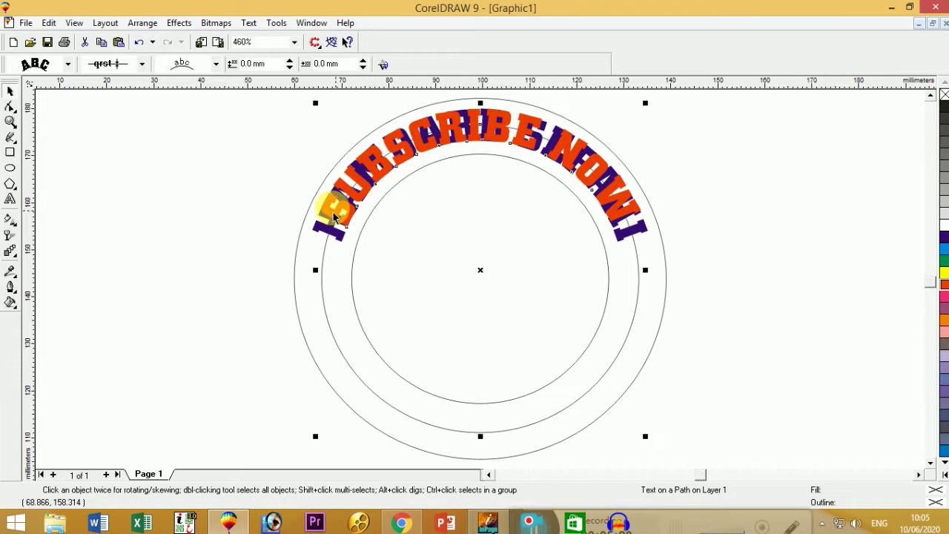
{"action": "left_click", "coordinate": [141, 63]}
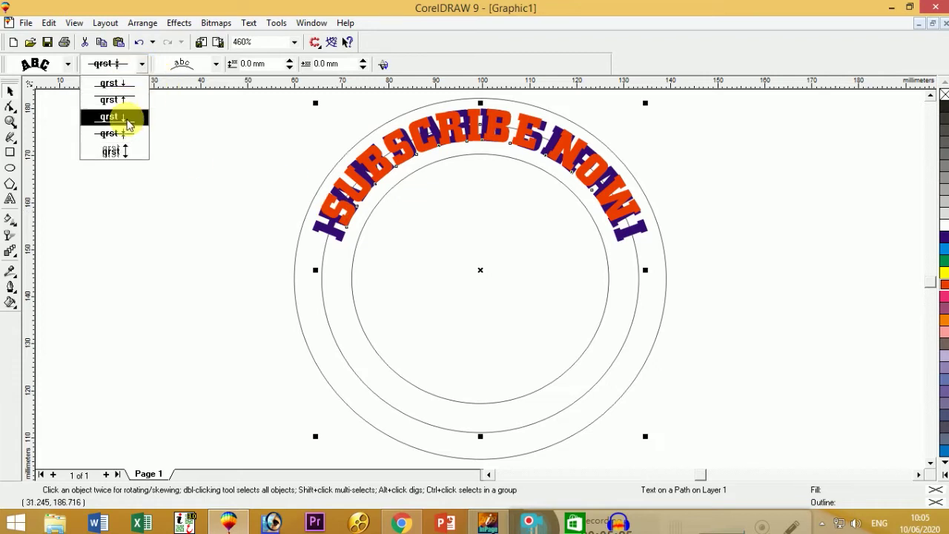
{"action": "left_click", "coordinate": [216, 64]}
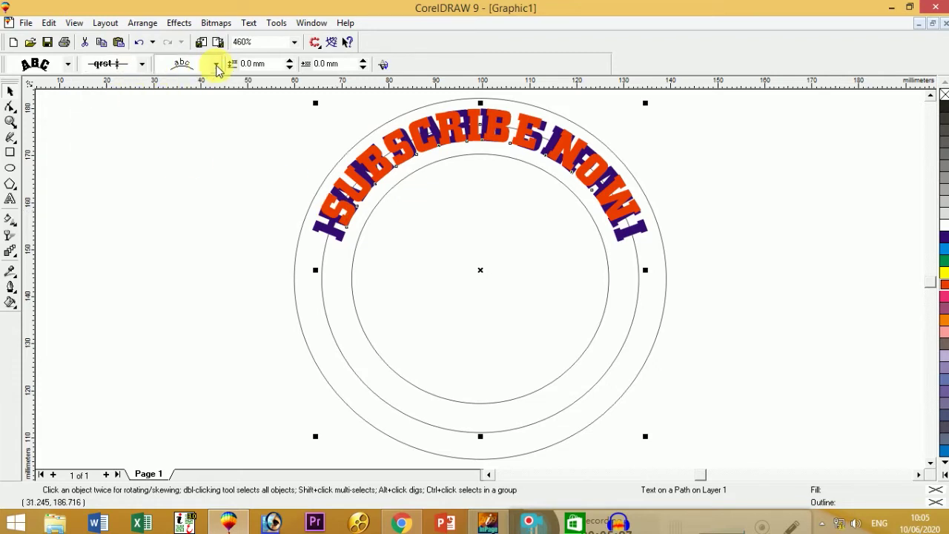
{"action": "left_click", "coordinate": [217, 65]}
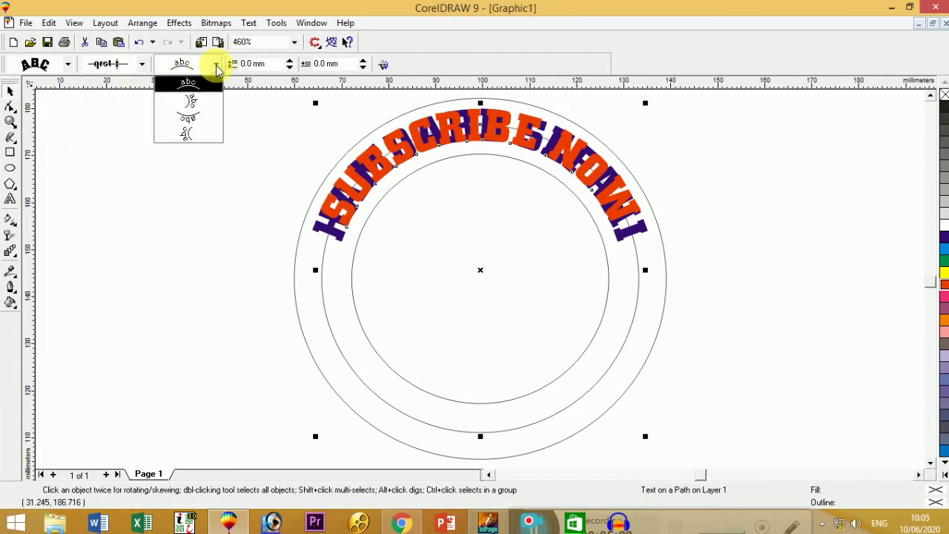
{"action": "left_click", "coordinate": [188, 119]}
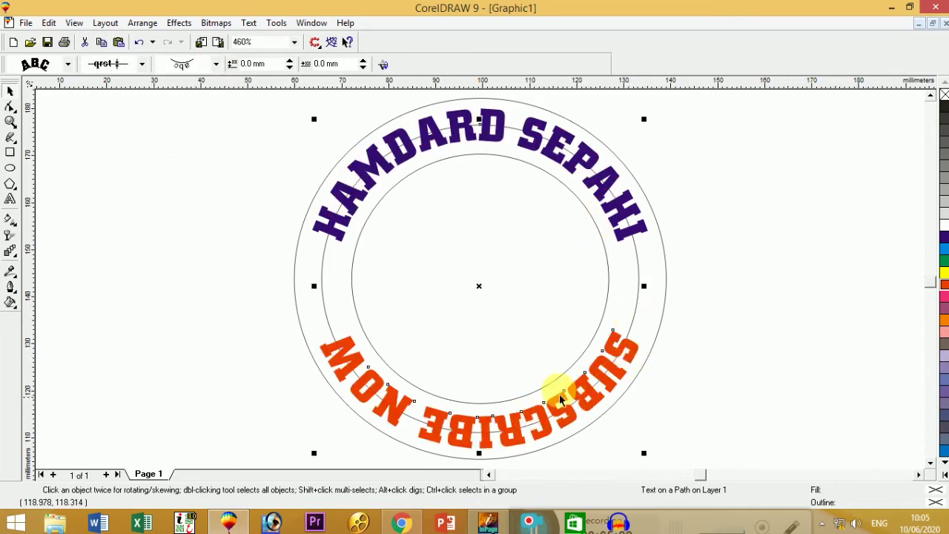
{"action": "left_click", "coordinate": [384, 68]}
{"action": "left_click", "coordinate": [333, 218]}
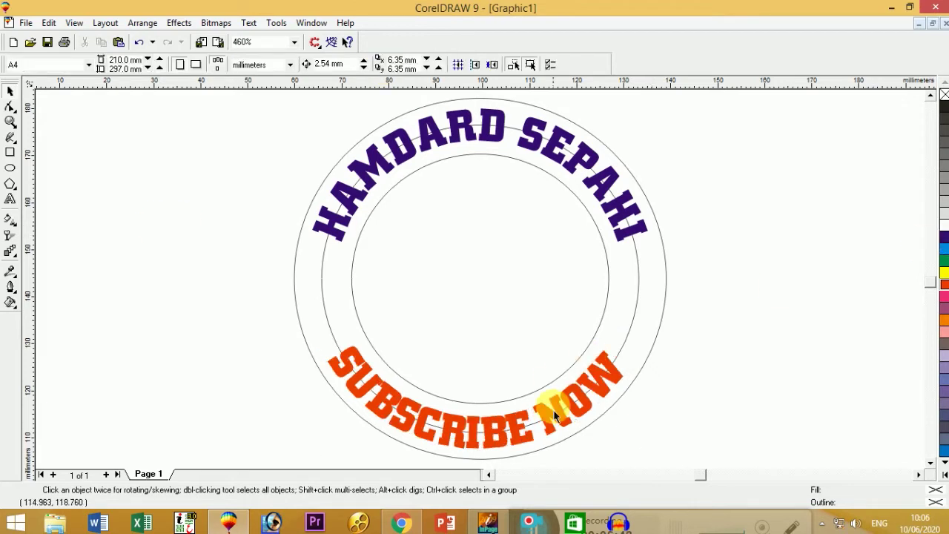
- Activate the Polygon tool
{"action": "left_click", "coordinate": [9, 183]}
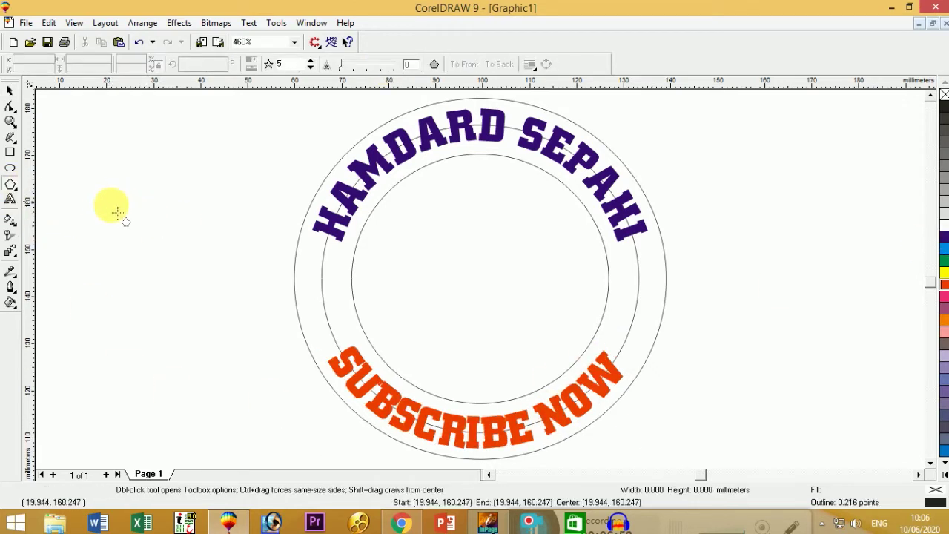
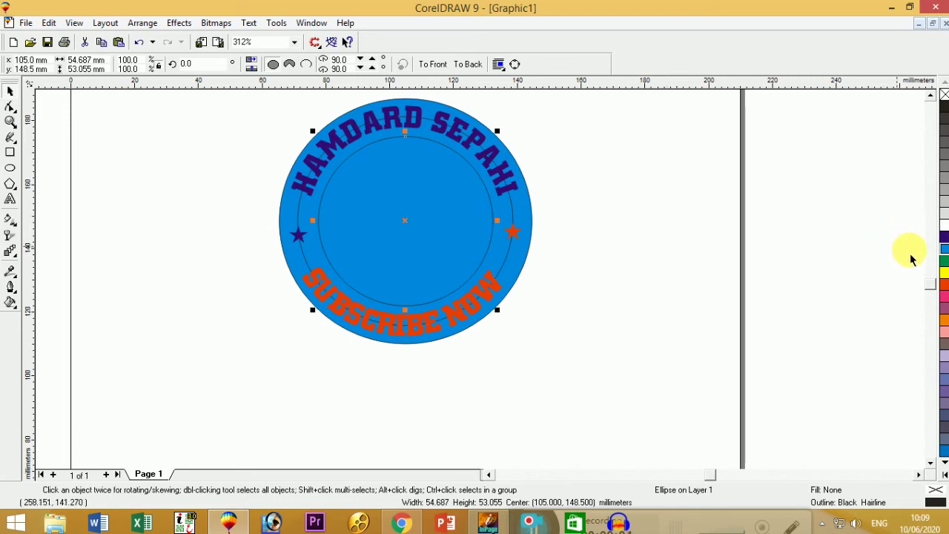
- Fill the inner circle with white
{"action": "left_click", "coordinate": [943, 232]}
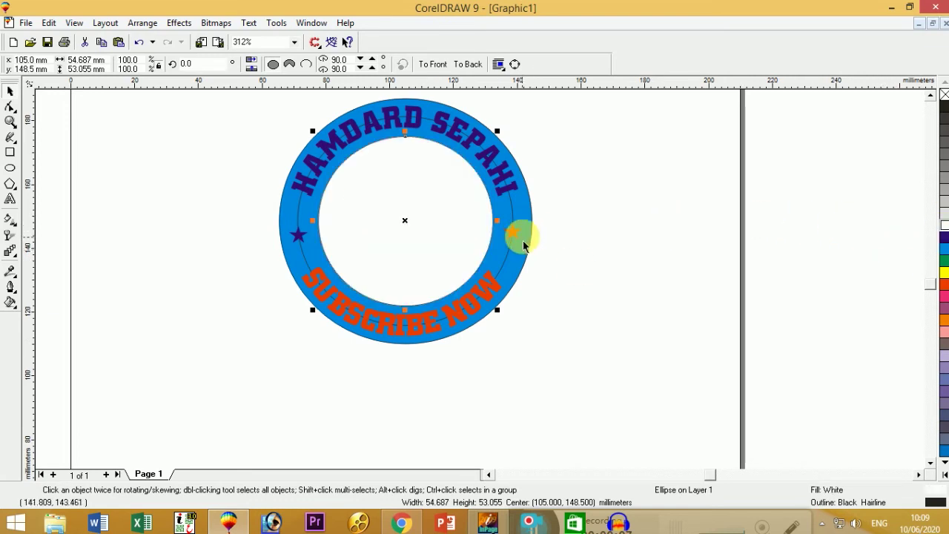
{"action": "left_click", "coordinate": [561, 212]}
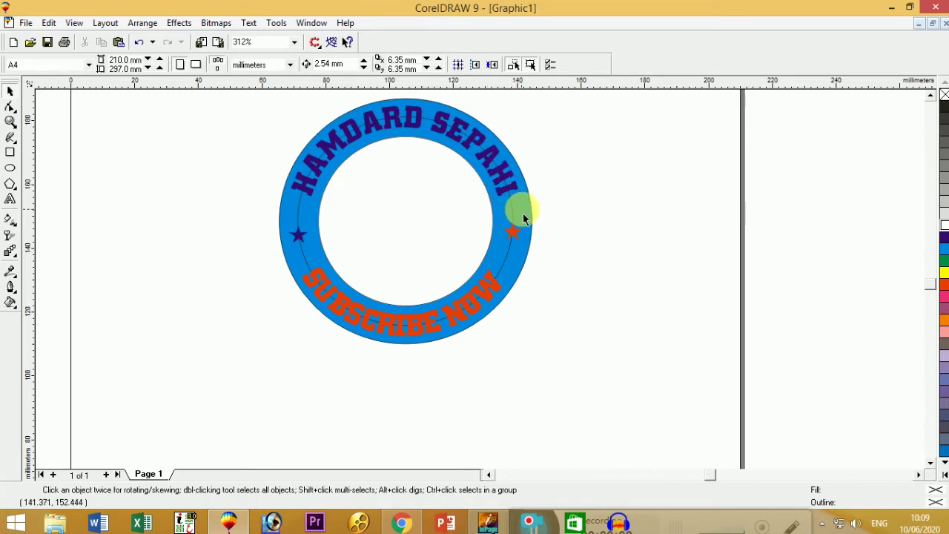
- Try Dark Brown as the fill of the outer circle
{"action": "left_click", "coordinate": [529, 215]}
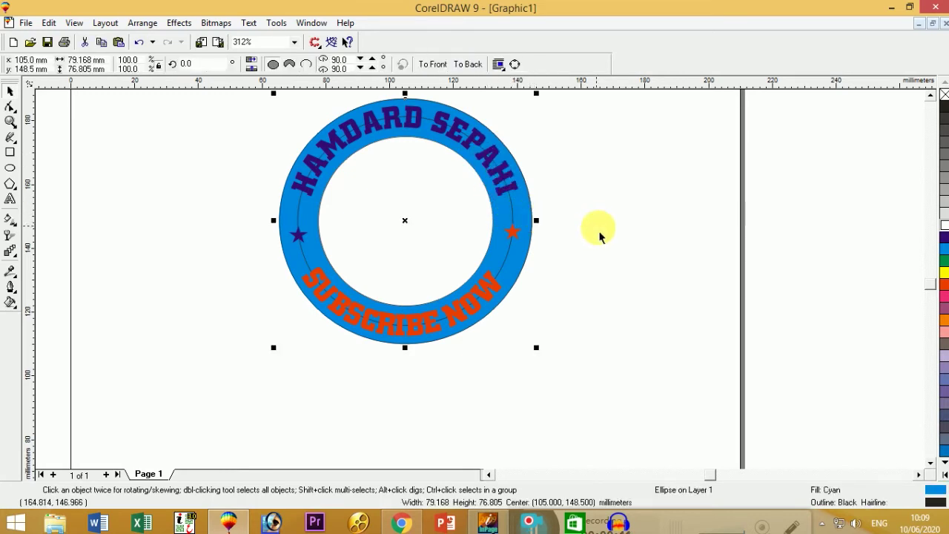
{"action": "left_click", "coordinate": [943, 345]}
{"action": "left_click", "coordinate": [536, 259]}
- Fill the outer circle with 10% Black
{"action": "left_click", "coordinate": [521, 259]}
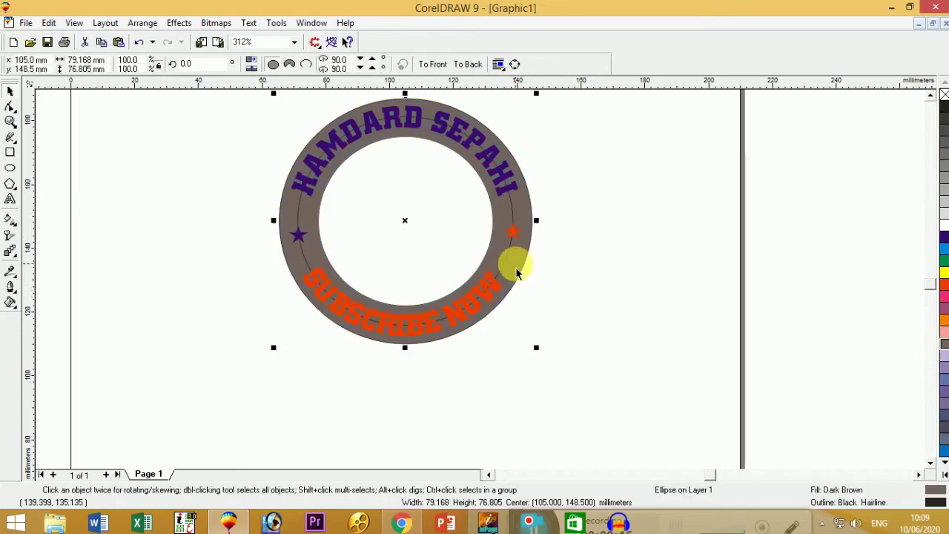
{"action": "left_click", "coordinate": [944, 217]}
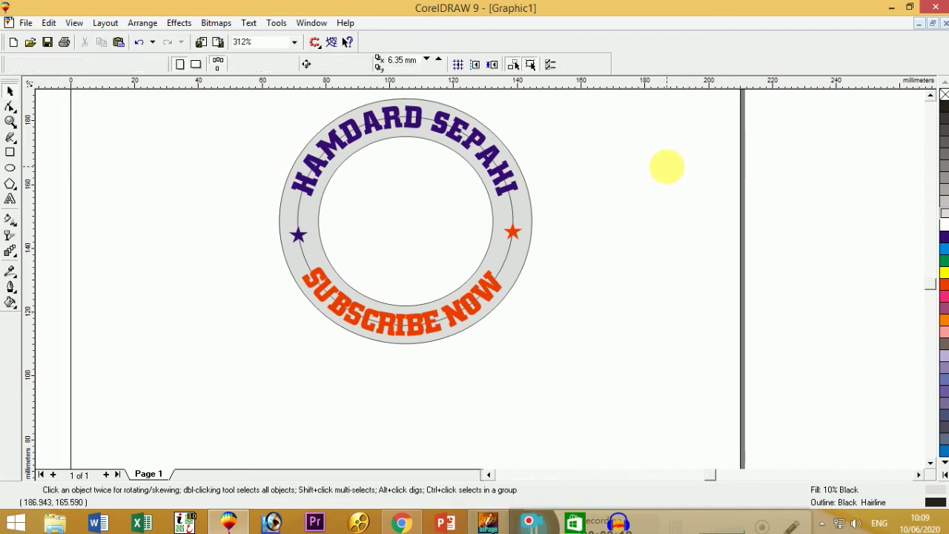
{"action": "left_click", "coordinate": [667, 165]}
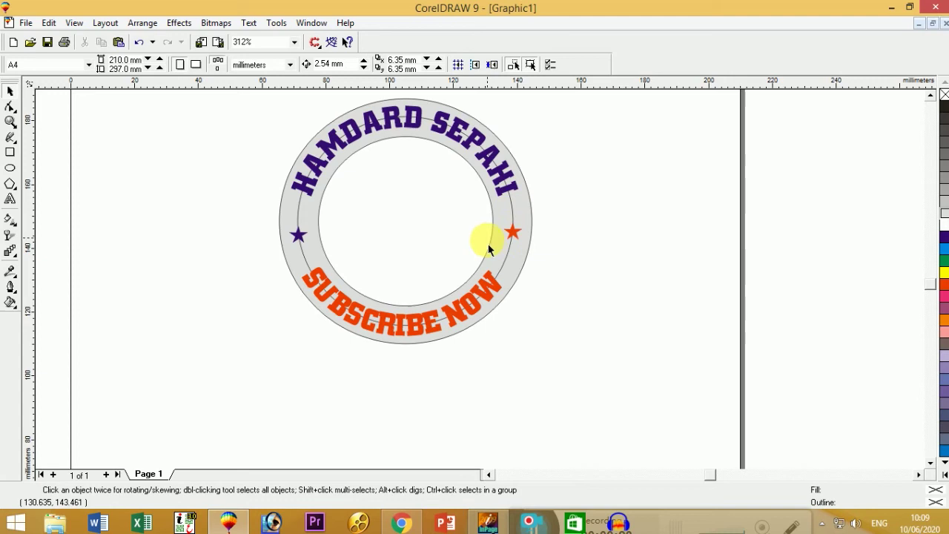
{"action": "left_click", "coordinate": [423, 228]}
{"action": "left_click", "coordinate": [560, 172]}
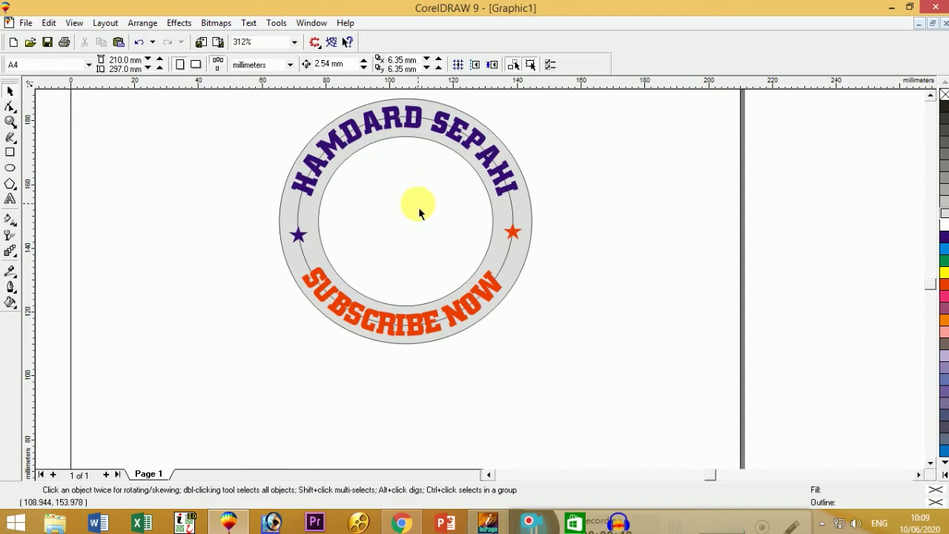
{"action": "key", "text": "F11"}
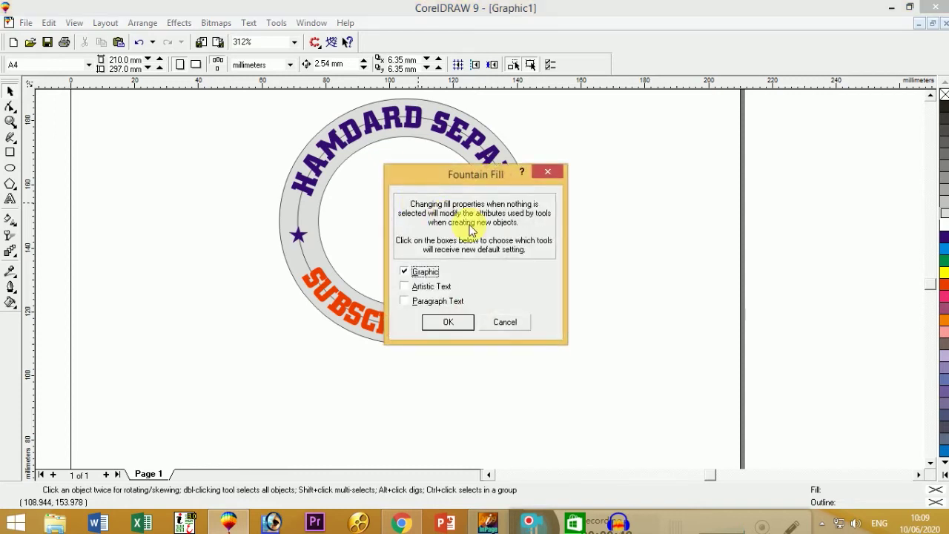
{"action": "key", "text": "Escape"}
{"action": "key", "text": "F11"}
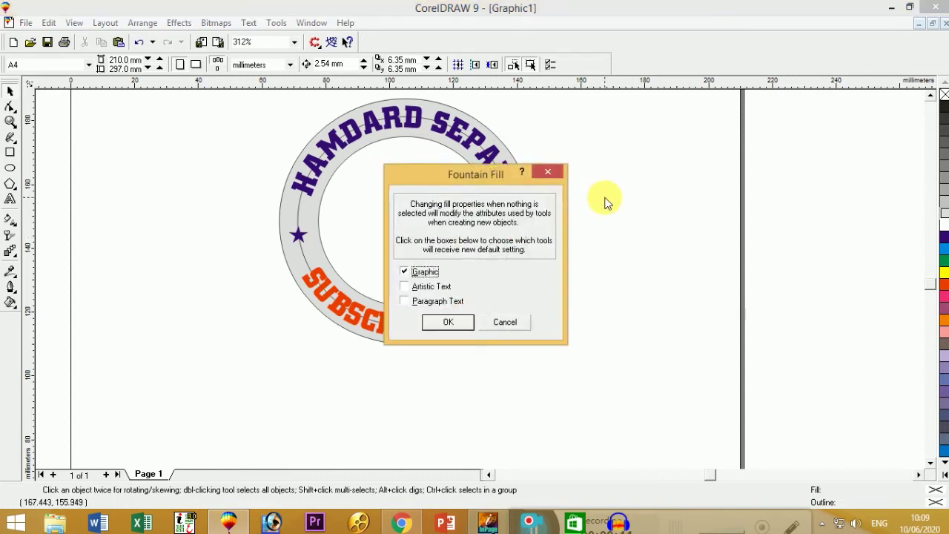
{"action": "left_click", "coordinate": [553, 170]}
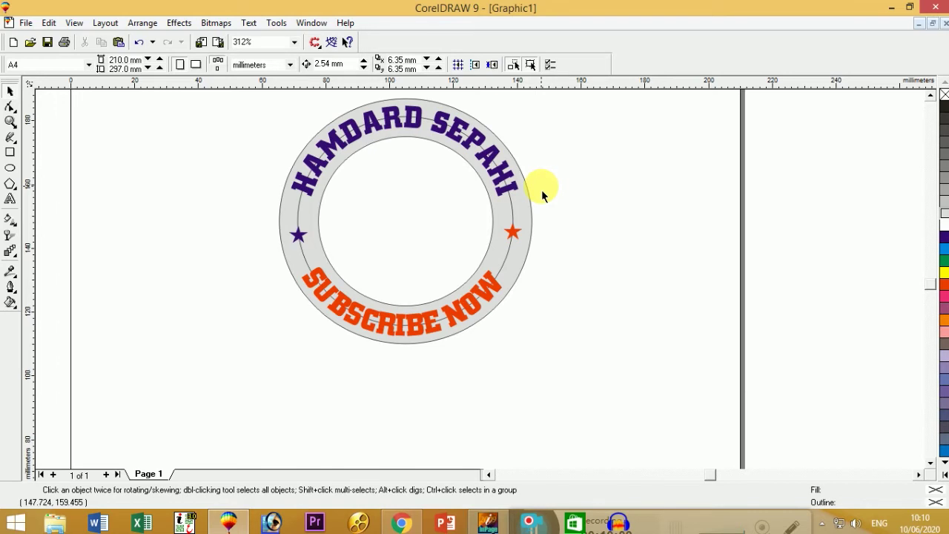
- Show the symbols and special characters and choose the Webdings symbol set
{"action": "key", "text": "ctrl+F11"}
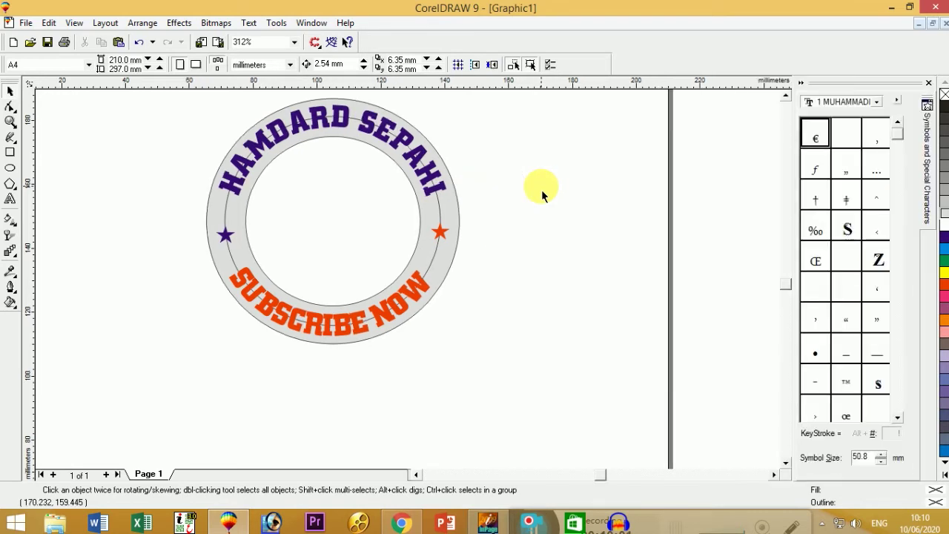
{"action": "left_click", "coordinate": [876, 105]}
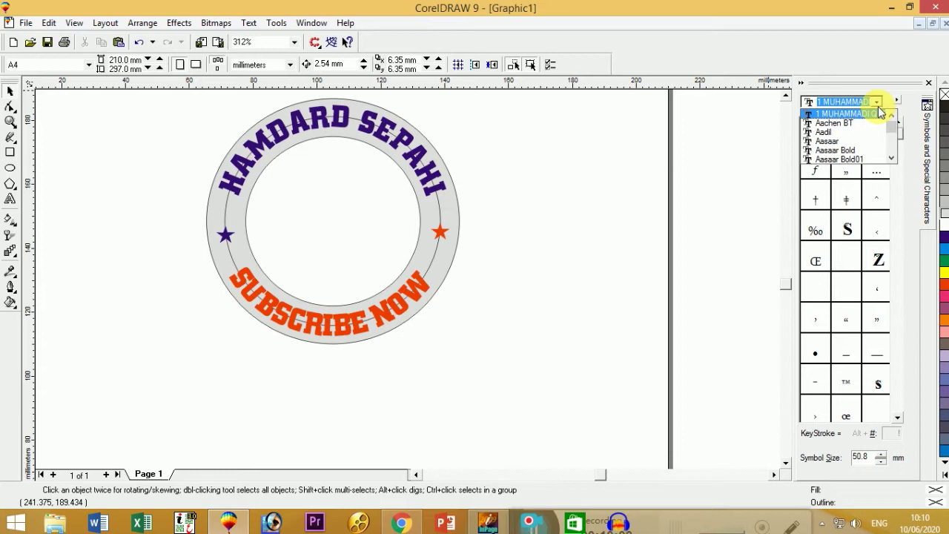
{"action": "type", "text": "Weather"}
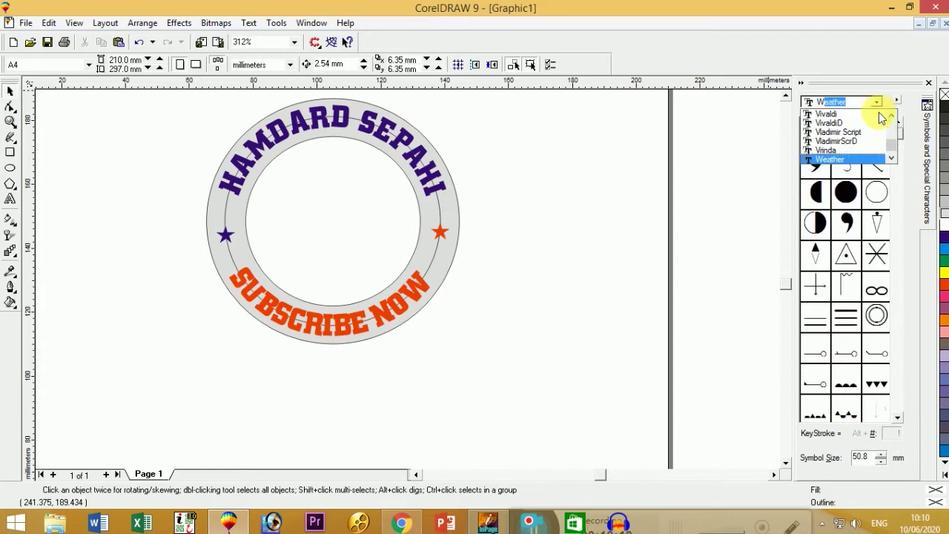
{"action": "scroll", "coordinate": [886, 141], "scroll_direction": "down", "scroll_amount": 5}
{"action": "left_click_drag", "start_coordinate": [891, 152], "coordinate": [892, 146]}
{"action": "scroll", "coordinate": [862, 152], "scroll_direction": "down", "scroll_amount": 2}
{"action": "scroll", "coordinate": [853, 146], "scroll_direction": "up", "scroll_amount": 2}
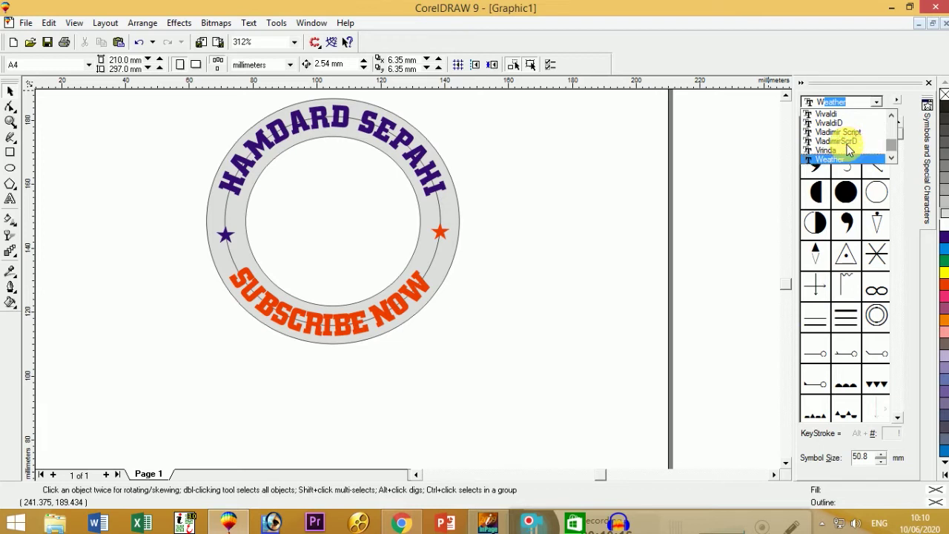
{"action": "scroll", "coordinate": [847, 147], "scroll_direction": "down", "scroll_amount": 1}
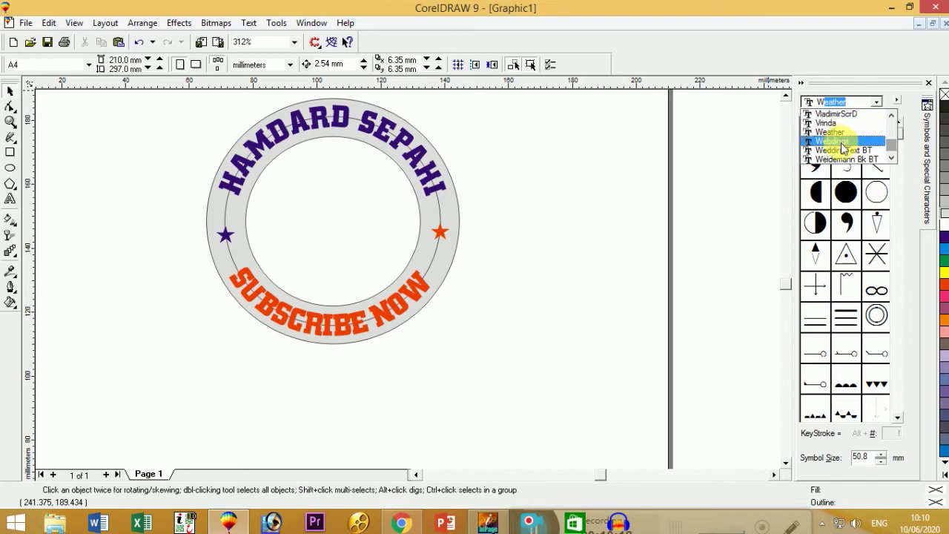
{"action": "left_click", "coordinate": [841, 145]}
- Place the Webdings snowboarder symbol on the page beside the logo and delete the blue eye from the inner circle
{"action": "left_click_drag", "start_coordinate": [846, 286], "coordinate": [571, 268]}
{"action": "left_click", "coordinate": [358, 239]}
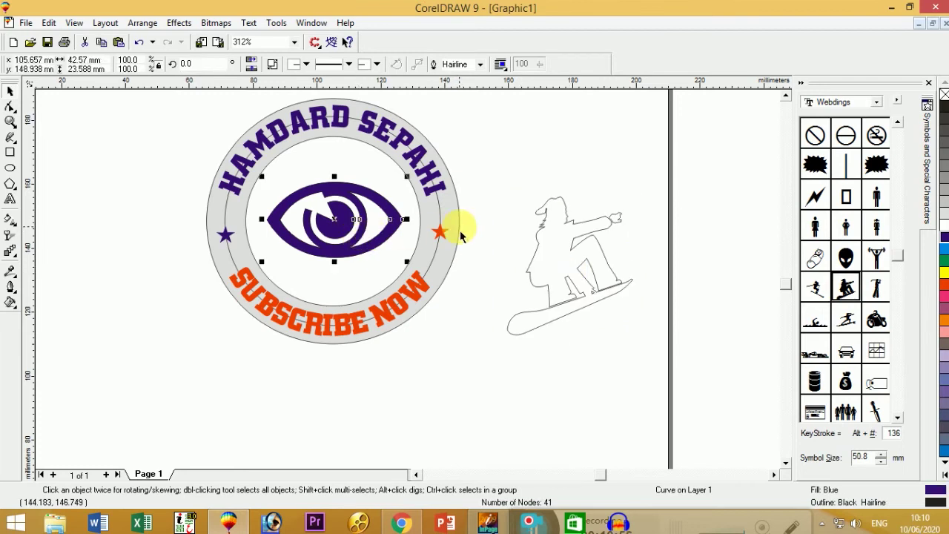
{"action": "key", "text": "Delete"}
- Move the snowboarder symbol into the inner circle and fill it with blue
{"action": "left_click", "coordinate": [569, 253]}
{"action": "left_click_drag", "start_coordinate": [572, 253], "coordinate": [350, 208]}
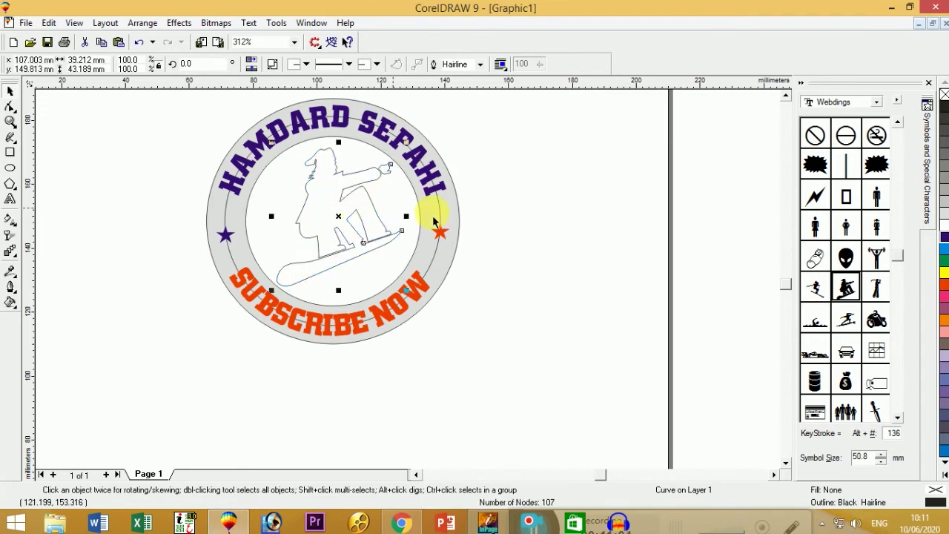
{"action": "left_click", "coordinate": [944, 236]}
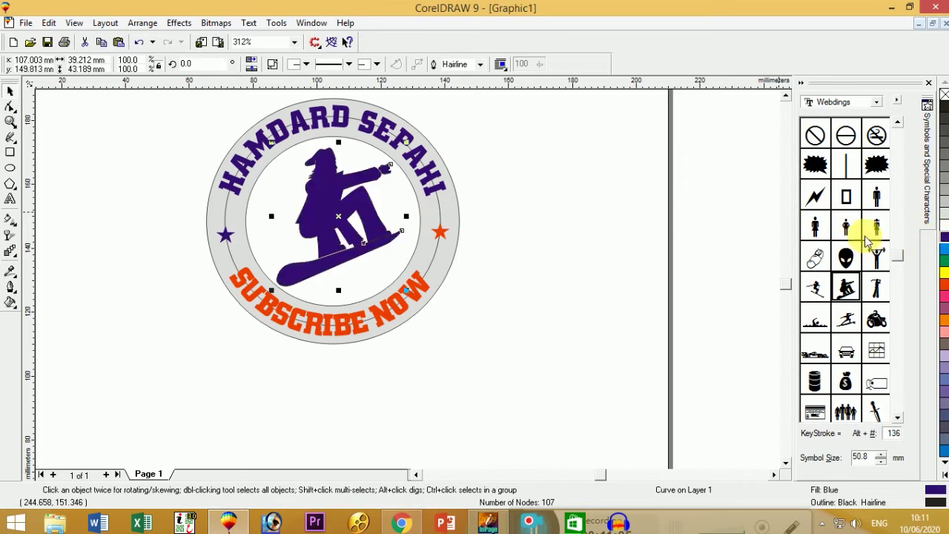
{"action": "left_click", "coordinate": [608, 221]}
- Remove the outline from the blue snowboarder symbol
{"action": "left_click", "coordinate": [318, 222]}
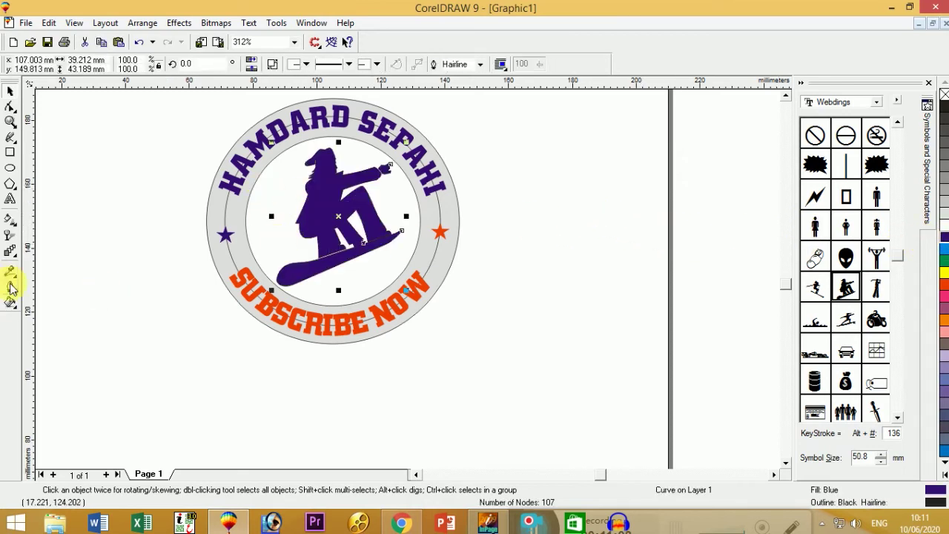
{"action": "left_click", "coordinate": [11, 287]}
{"action": "left_click", "coordinate": [76, 292]}
{"action": "key", "text": "Escape"}
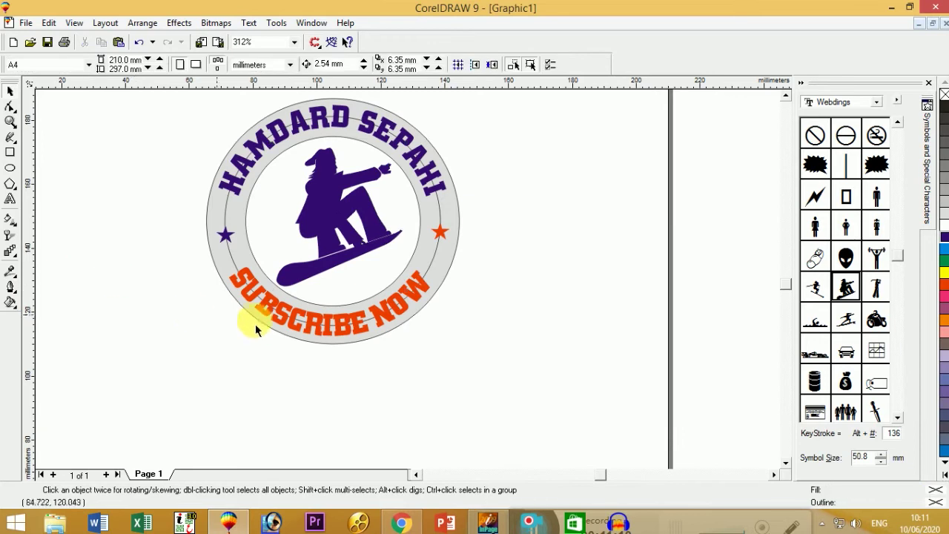
- Remove the outline from the outer grey circle
{"action": "left_click", "coordinate": [450, 280]}
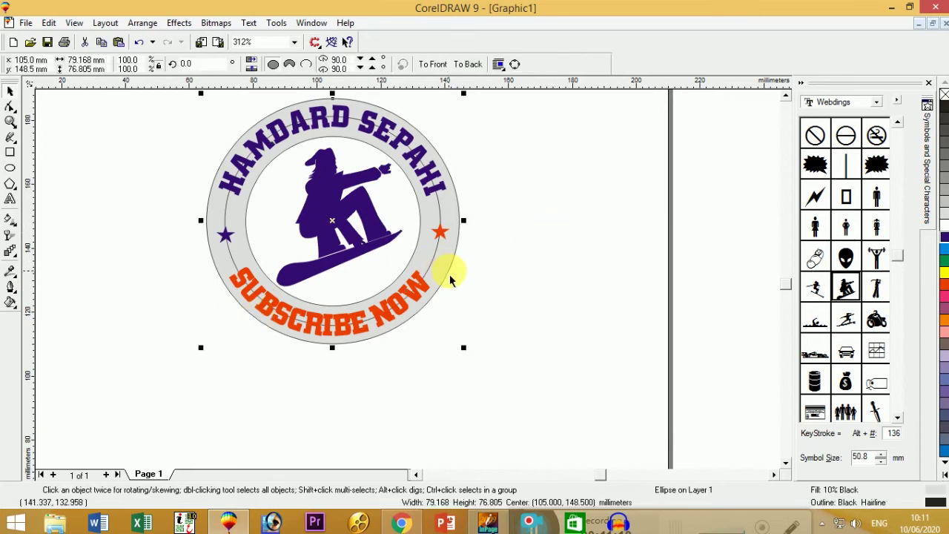
{"action": "left_click", "coordinate": [11, 288]}
{"action": "left_click", "coordinate": [77, 294]}
{"action": "key", "text": "Escape"}
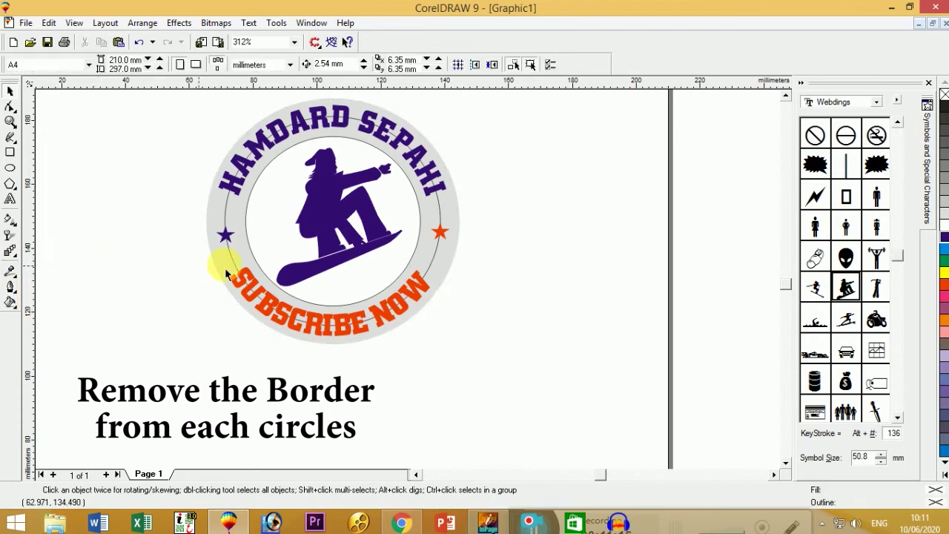
{"action": "left_click", "coordinate": [259, 273]}
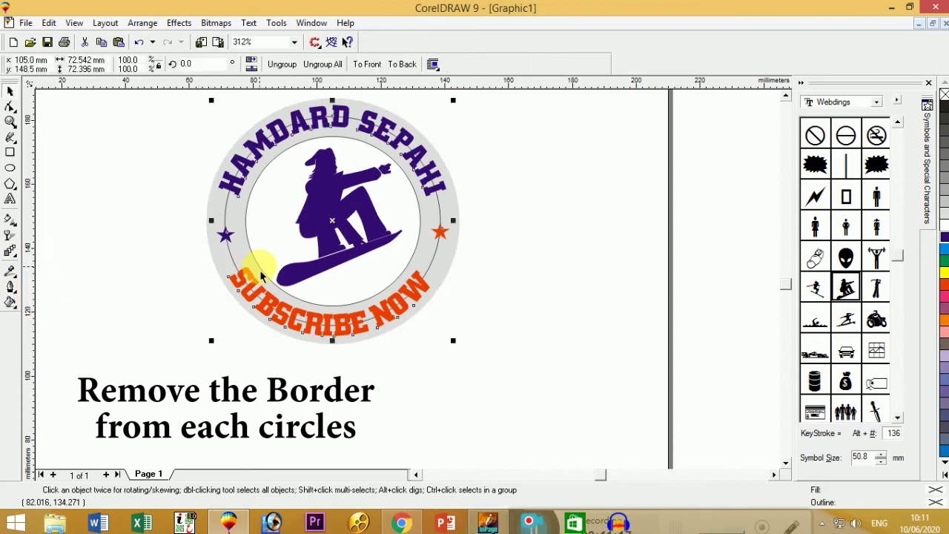
{"action": "left_click", "coordinate": [256, 196]}
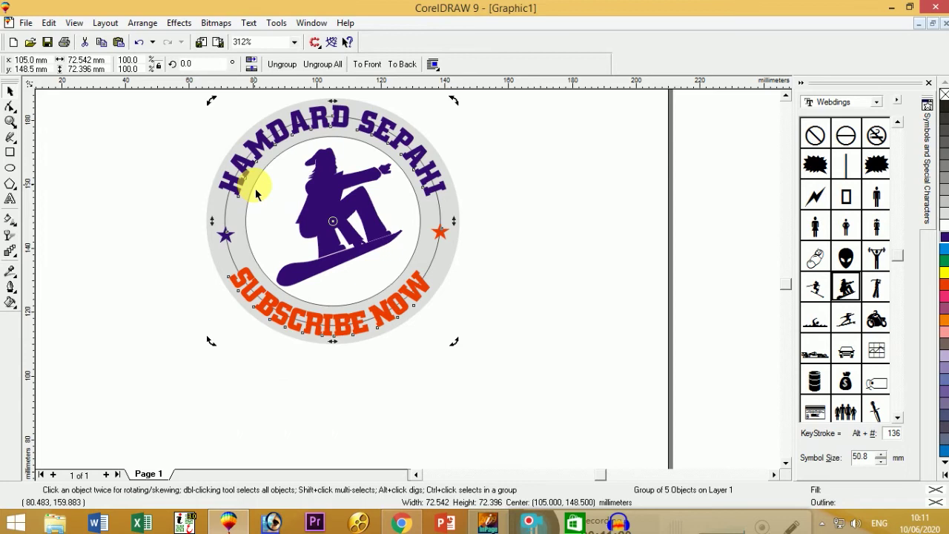
{"action": "left_click", "coordinate": [496, 197]}
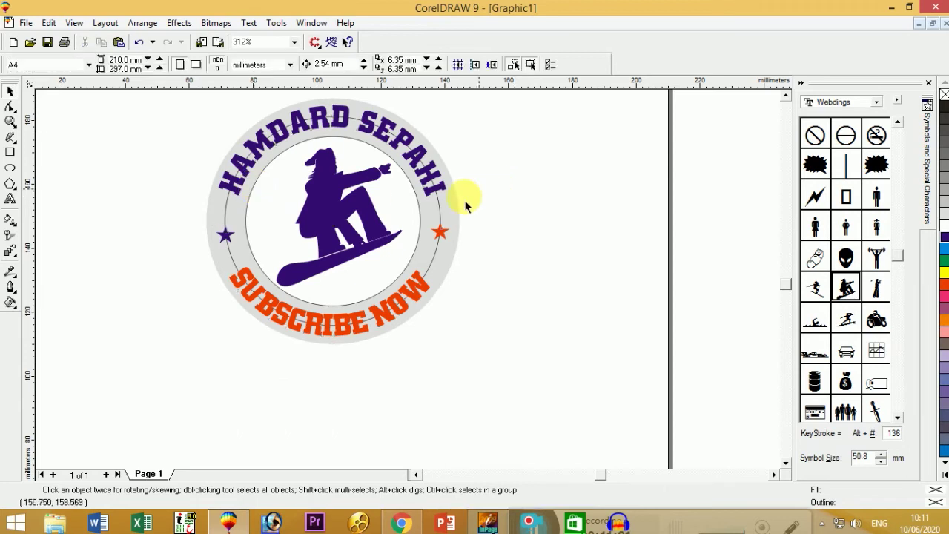
- Remove the outline from the circle that the curved text and stars follow, within their group
{"action": "left_click", "coordinate": [415, 242]}
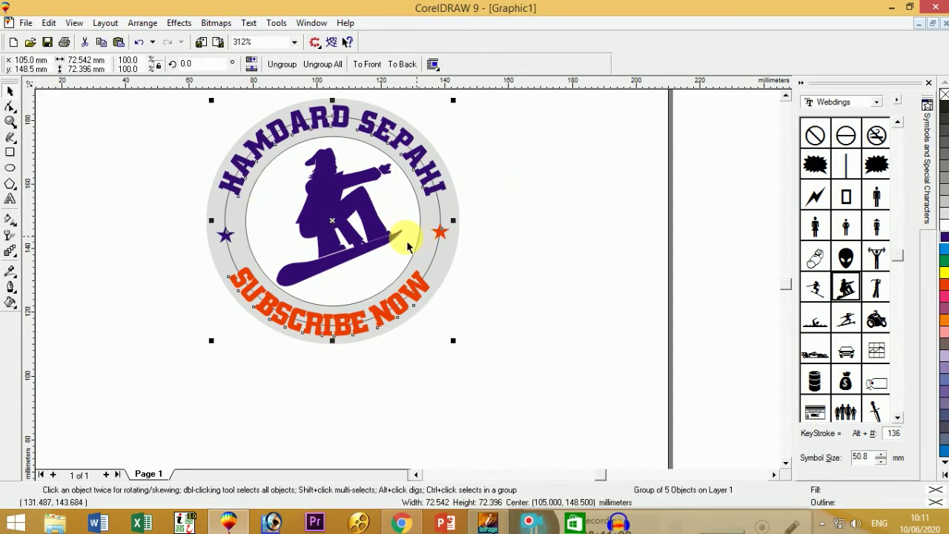
{"action": "left_click", "coordinate": [10, 287]}
{"action": "left_click", "coordinate": [75, 294]}
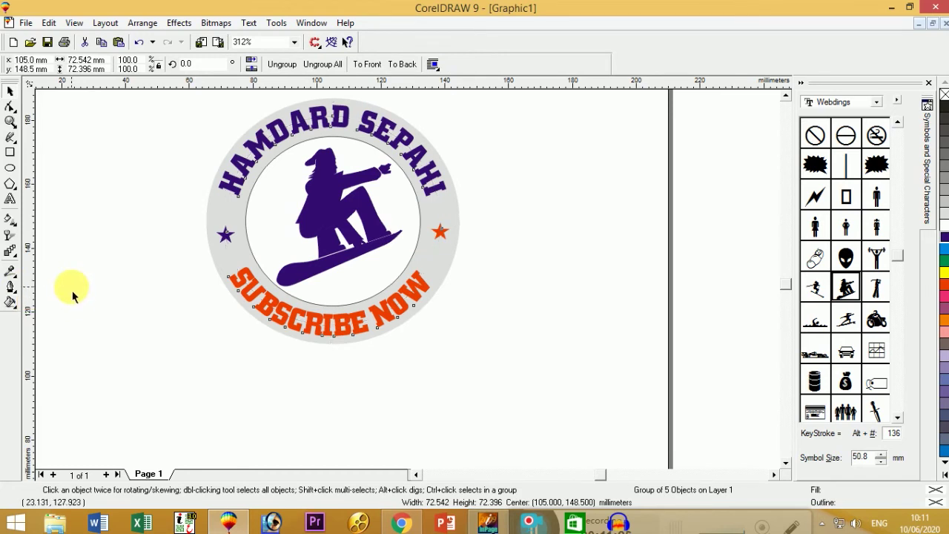
{"action": "left_click", "coordinate": [70, 295]}
{"action": "left_click", "coordinate": [250, 249]}
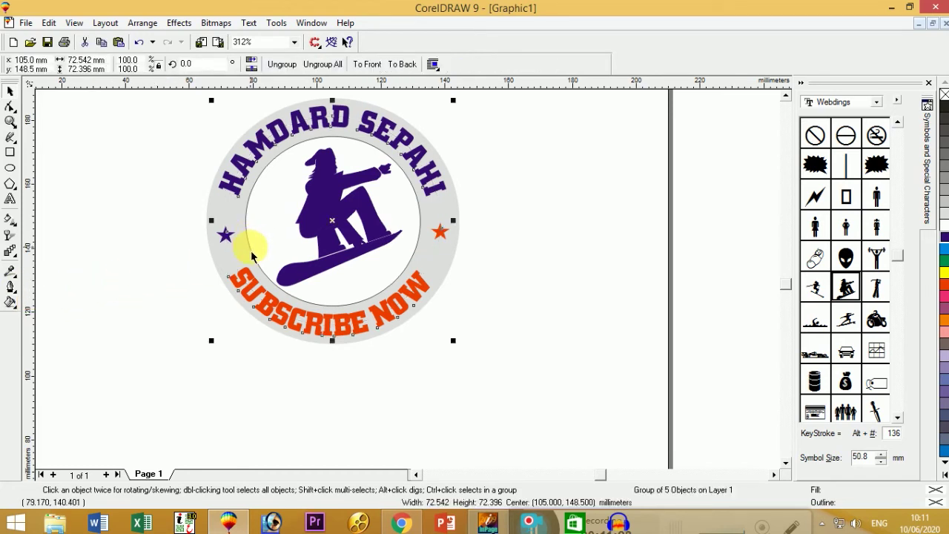
- Pull the white inner circle down out of the logo and centre the group of curved text and stars back on the page
{"action": "left_click", "coordinate": [519, 250]}
{"action": "left_click", "coordinate": [331, 217], "text": "ctrl"}
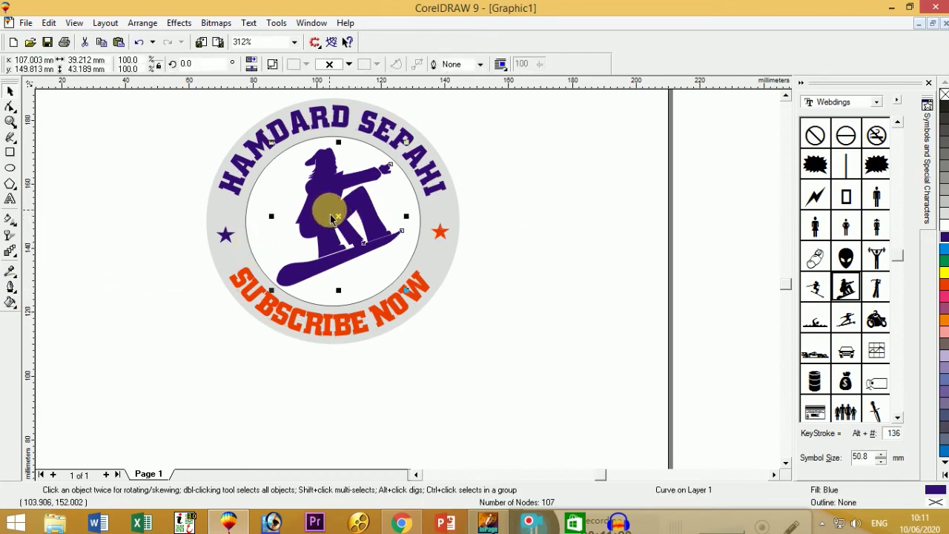
{"action": "left_click", "coordinate": [404, 199]}
{"action": "left_click_drag", "start_coordinate": [419, 215], "coordinate": [586, 321]}
{"action": "left_click_drag", "start_coordinate": [424, 239], "coordinate": [371, 311]}
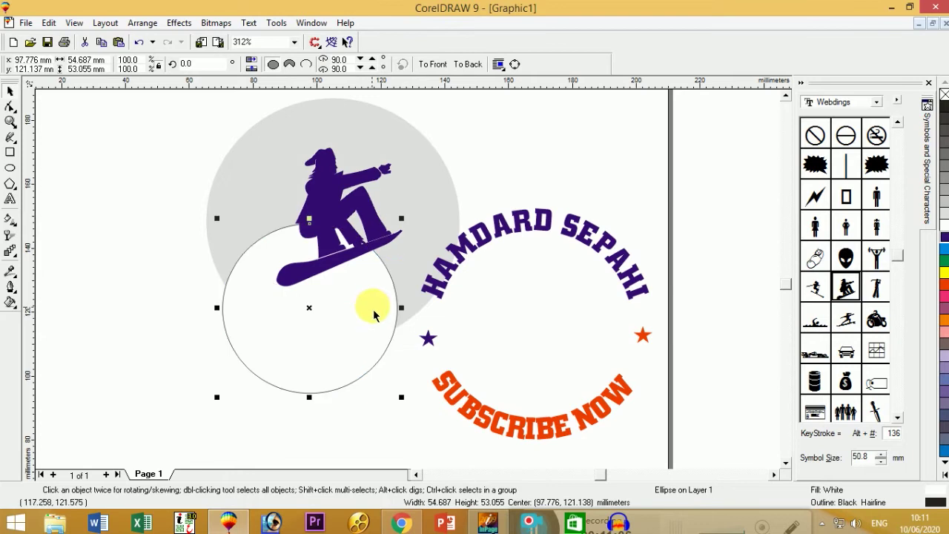
{"action": "left_click", "coordinate": [485, 249]}
{"action": "key", "text": "p"}
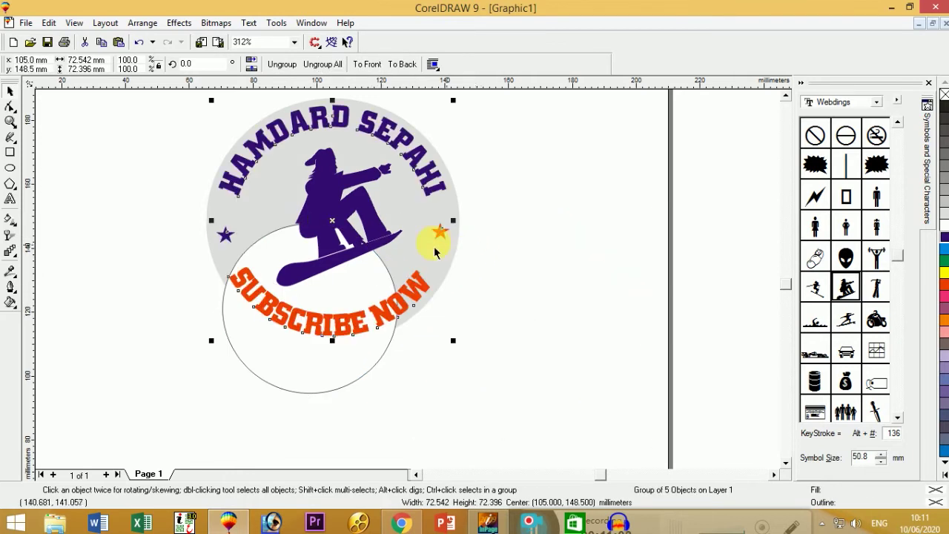
- Remove the outline from the white inner circle and centre it on the page inside the grey ring
{"action": "left_click", "coordinate": [386, 276]}
{"action": "left_click", "coordinate": [274, 380]}
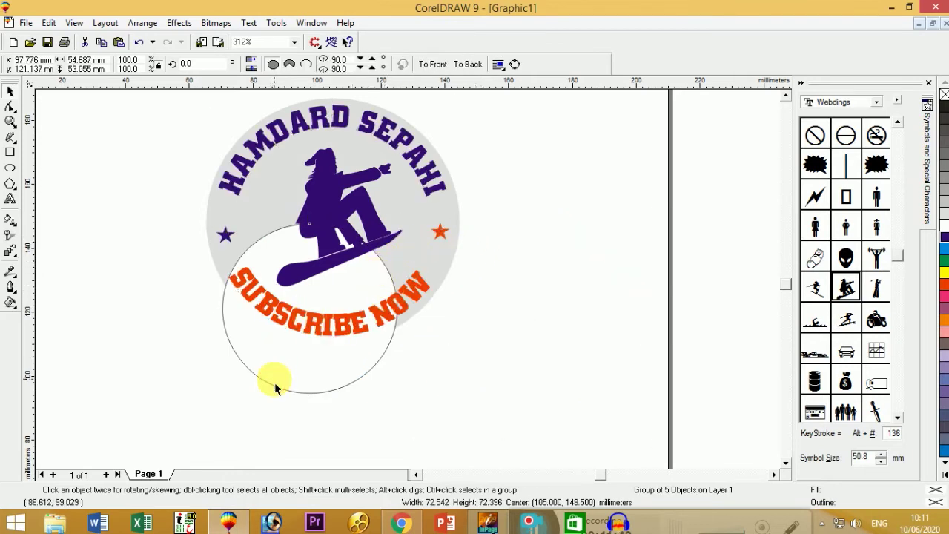
{"action": "left_click", "coordinate": [11, 288]}
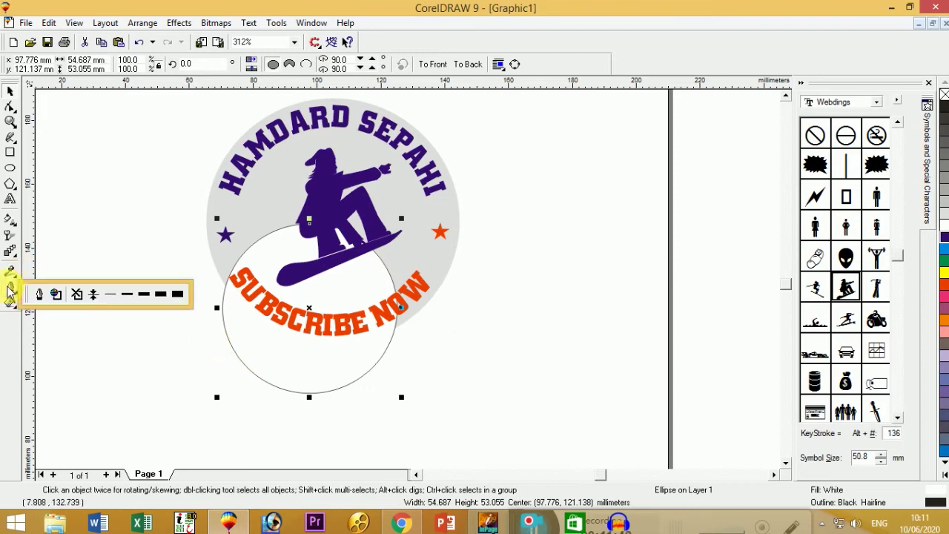
{"action": "left_click", "coordinate": [76, 293]}
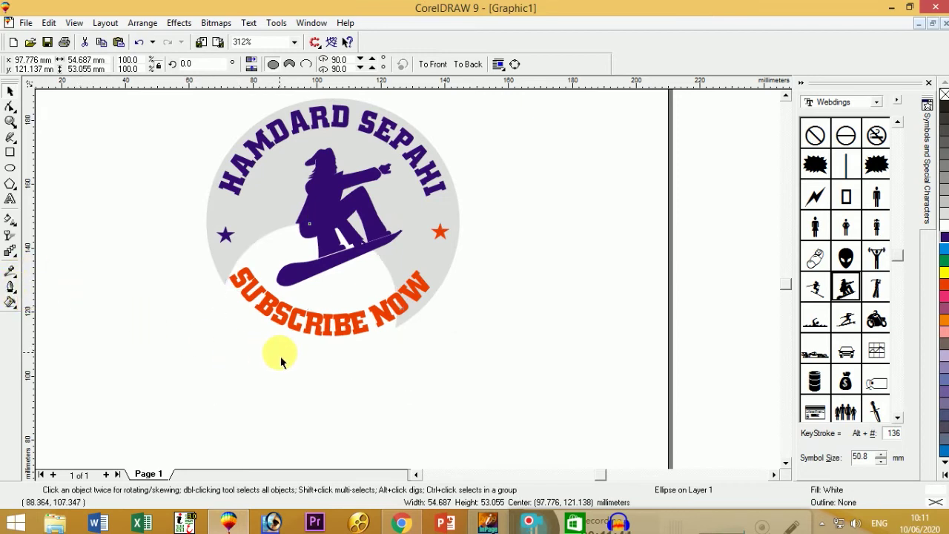
{"action": "key", "text": "p"}
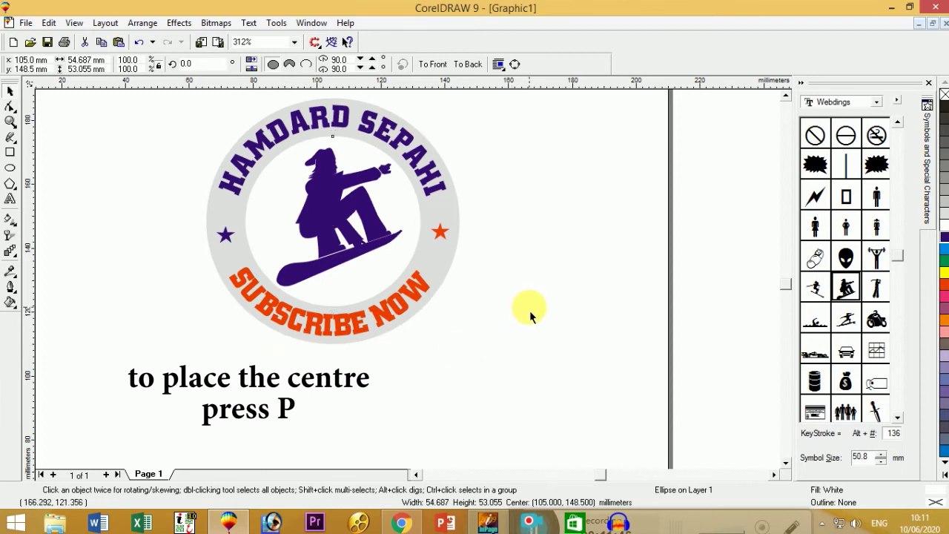
- Group the snowboarder, text, stars and both circles into a single logo object
{"action": "left_click", "coordinate": [466, 296]}
{"action": "scroll", "coordinate": [465, 296], "scroll_direction": "down", "scroll_amount": 1}
{"action": "left_click", "coordinate": [485, 258]}
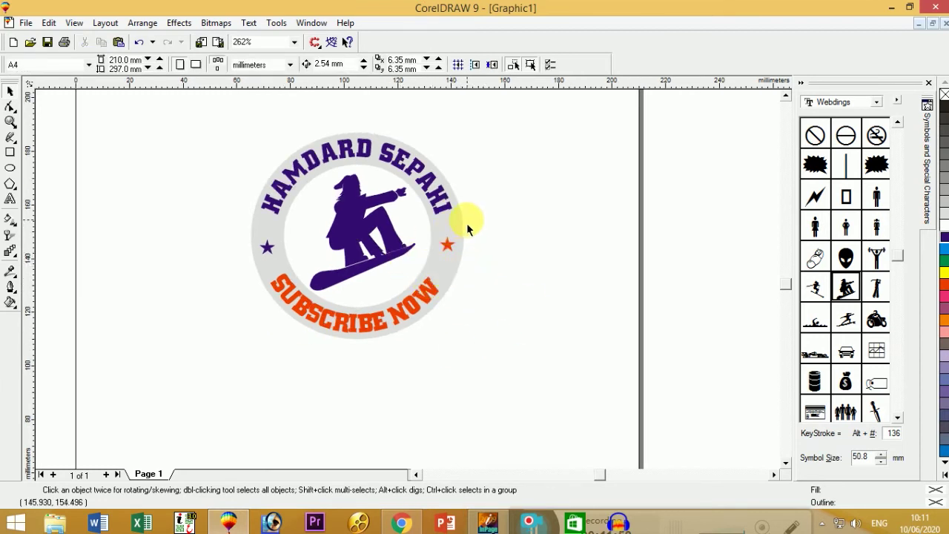
{"action": "left_click_drag", "start_coordinate": [519, 109], "coordinate": [237, 389]}
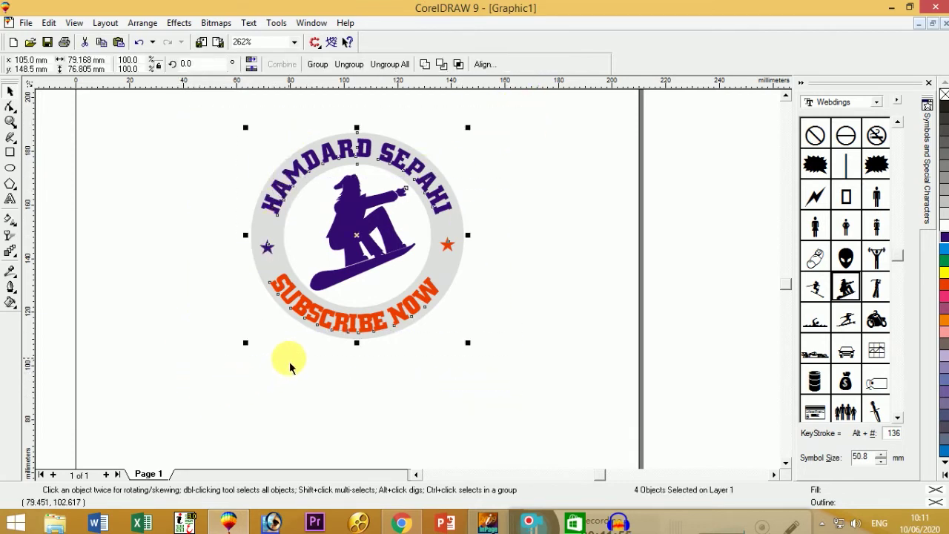
{"action": "key", "text": "ctrl+g"}
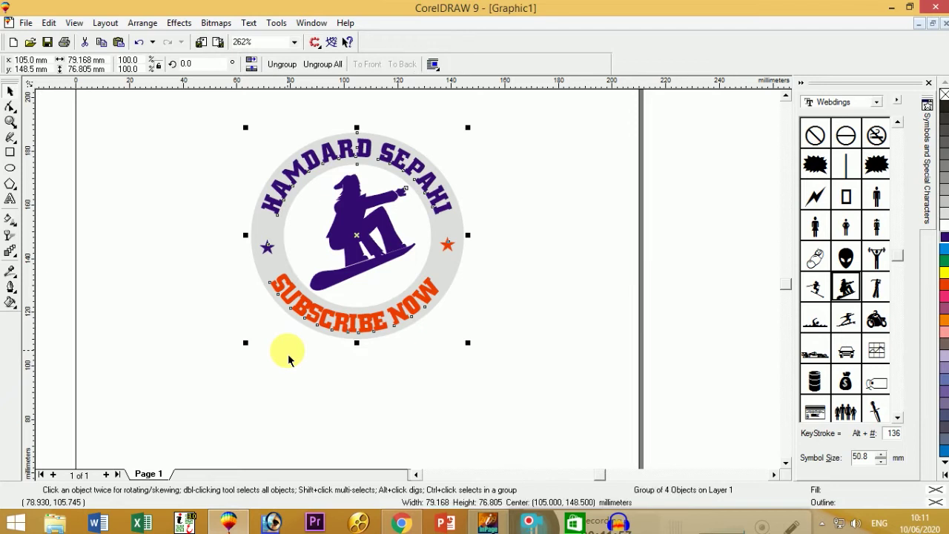
{"action": "left_click", "coordinate": [483, 205]}
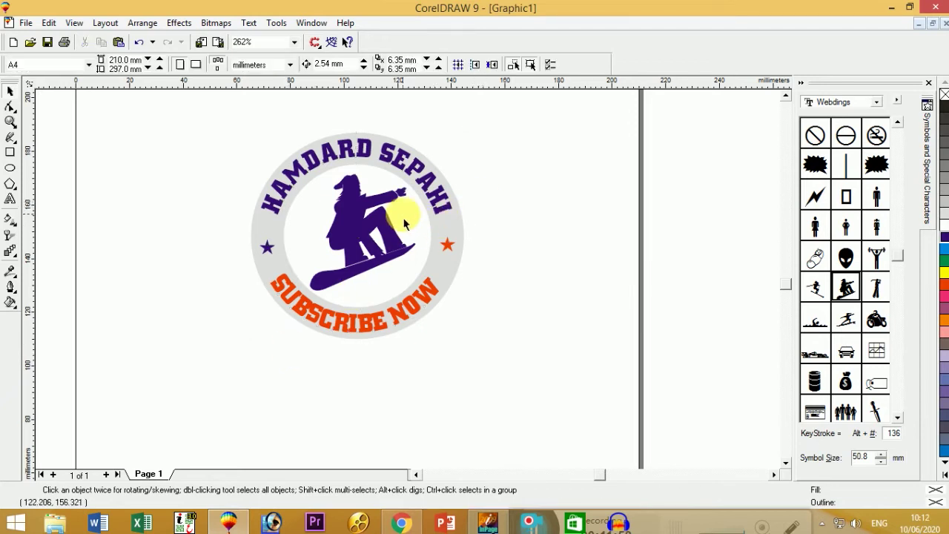
- Move the grouped logo about 23 mm to the left on the page and inspect it enlarged
{"action": "left_click", "coordinate": [353, 244]}
{"action": "left_click_drag", "start_coordinate": [354, 245], "coordinate": [338, 232]}
{"action": "key", "text": "shift+F2"}
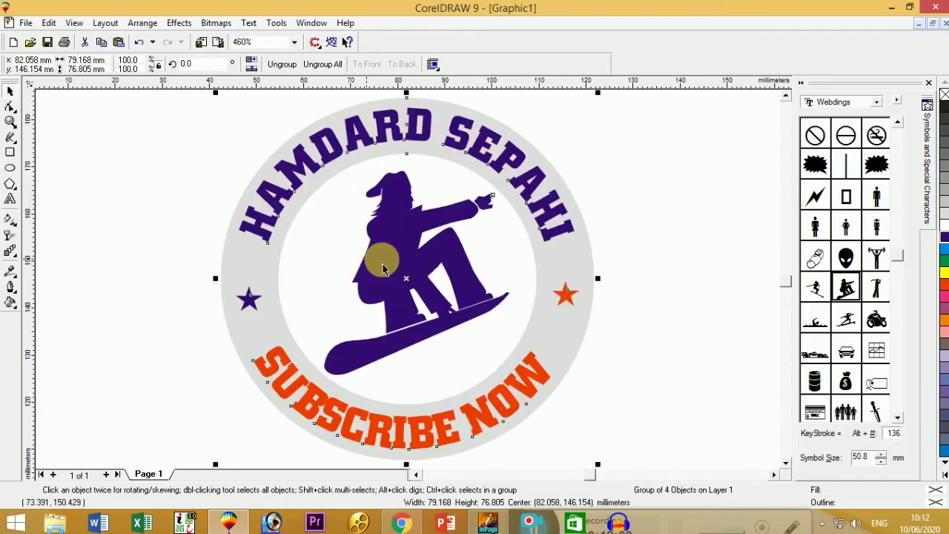
{"action": "scroll", "coordinate": [428, 251], "scroll_direction": "down", "scroll_amount": 1}
{"action": "left_click", "coordinate": [710, 141]}
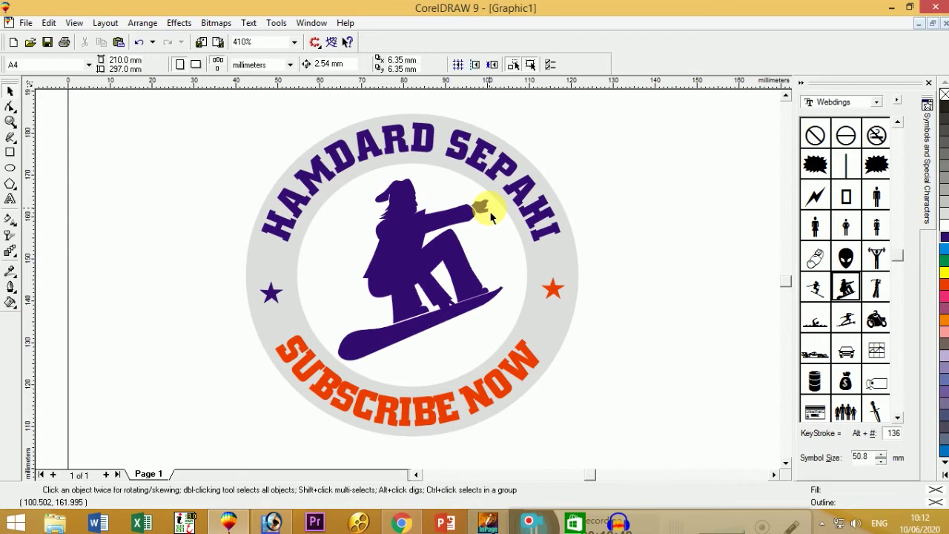
- Export the logo to the Desktop as a JPEG bitmap named "Hamdard sepahi logo"
{"action": "key", "text": "ctrl+e"}
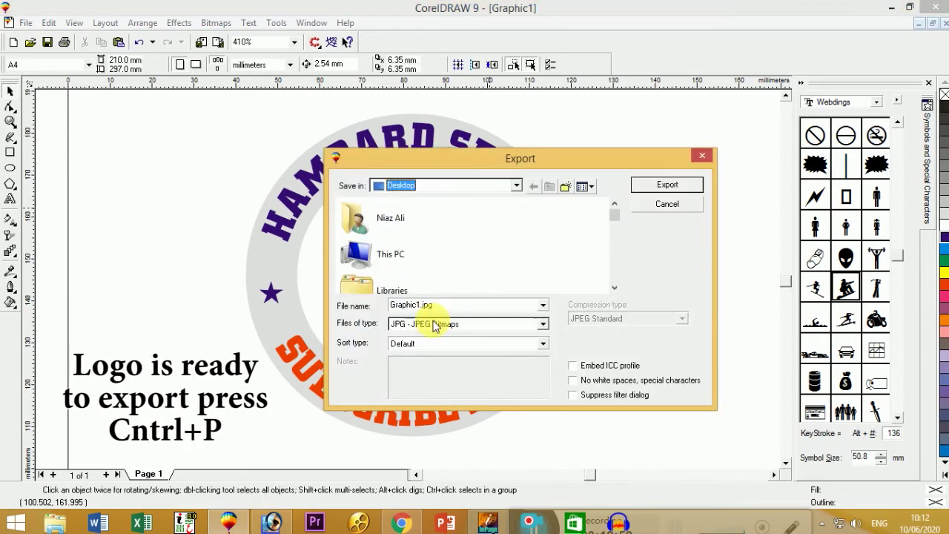
{"action": "double_click", "coordinate": [458, 306]}
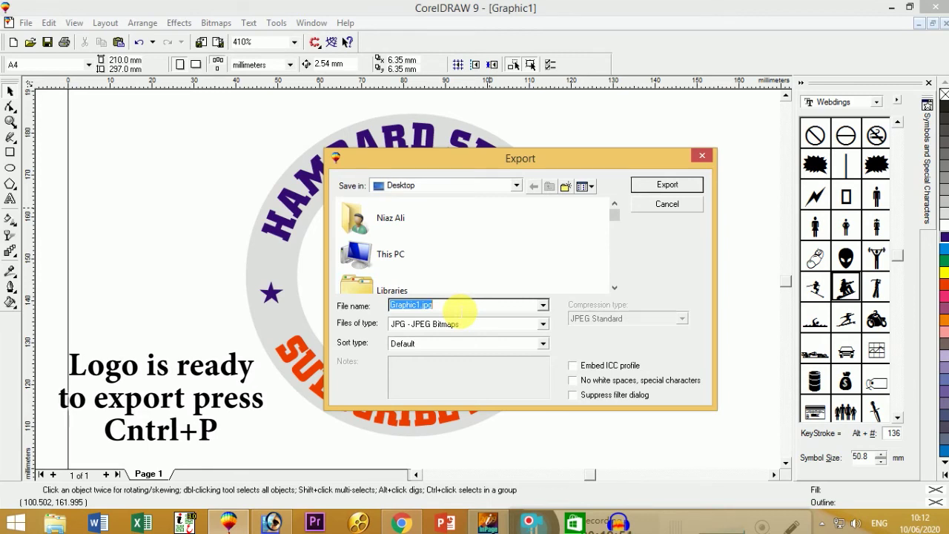
{"action": "type", "text": "Hamdard sepahi logo"}
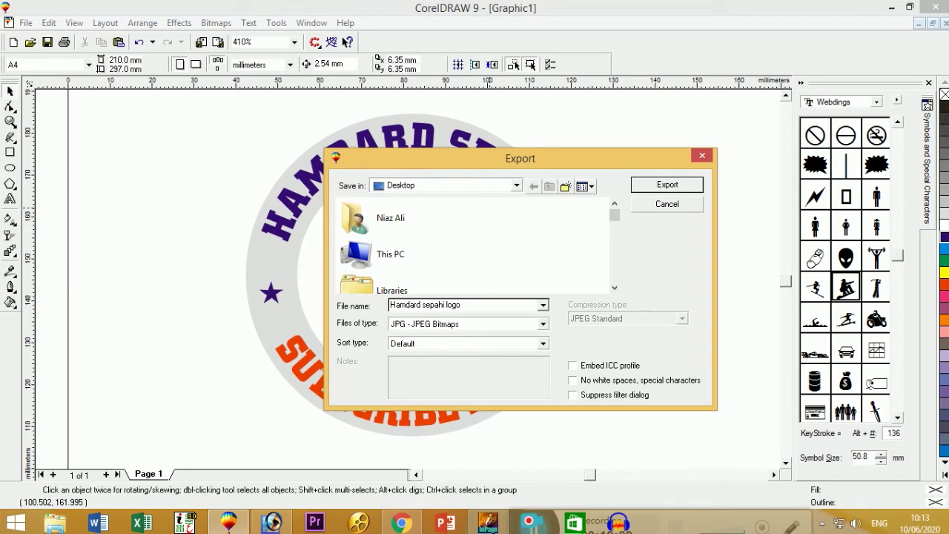
{"action": "left_click", "coordinate": [667, 185]}
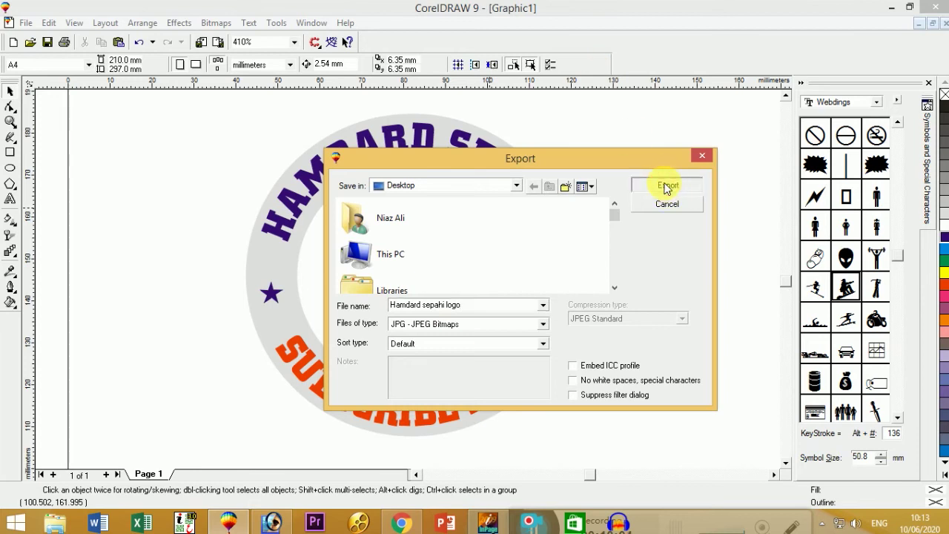
{"action": "left_click", "coordinate": [134, 222]}
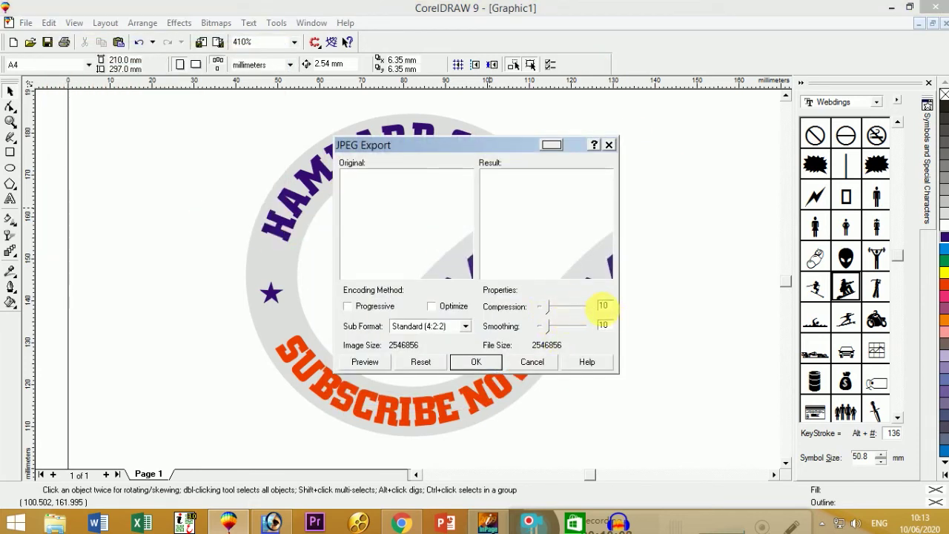
- Set the JPEG compression and smoothing both to 20 and complete the export
{"action": "type", "text": "20"}
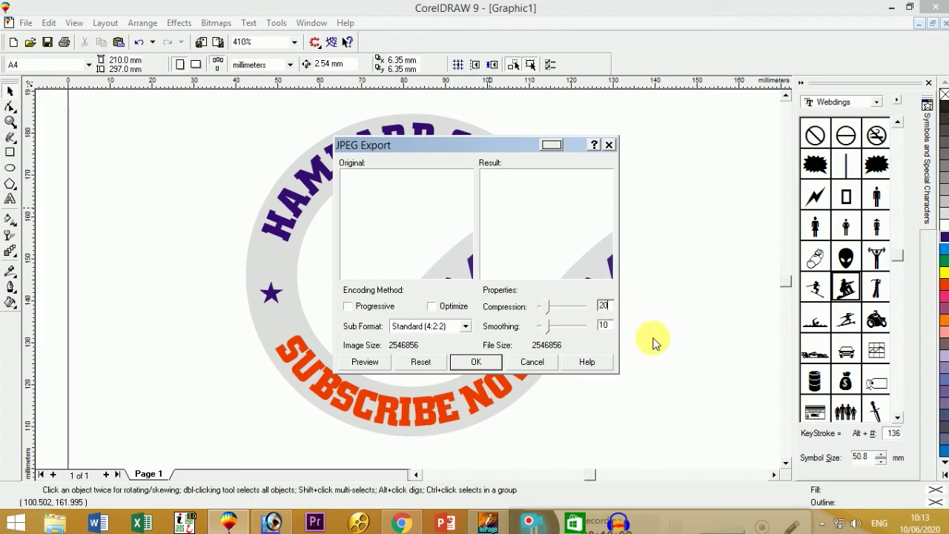
{"action": "double_click", "coordinate": [613, 331]}
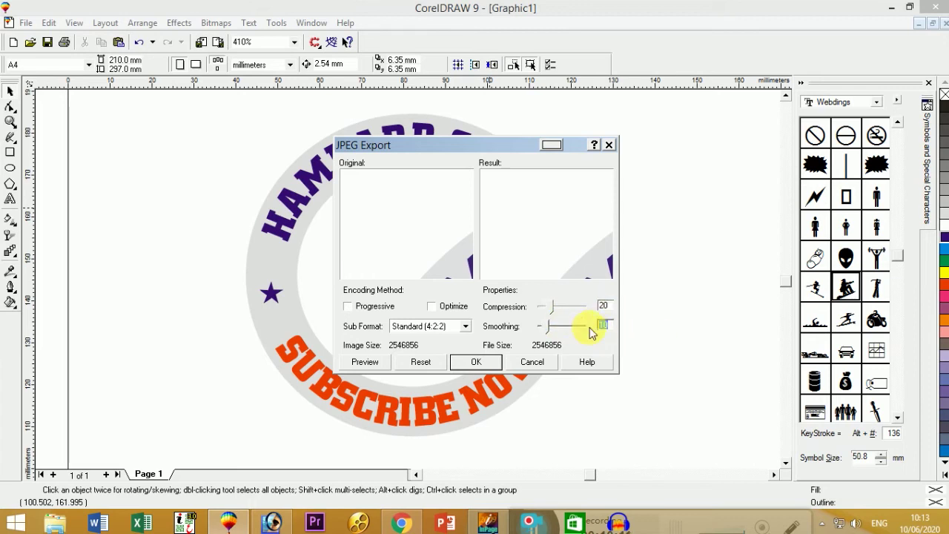
{"action": "type", "text": "2"}
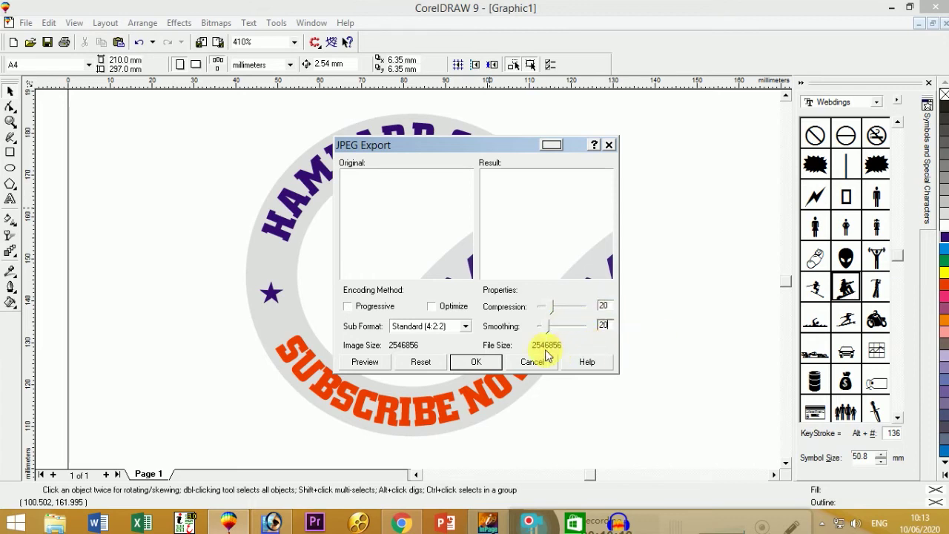
{"action": "left_click", "coordinate": [476, 362]}
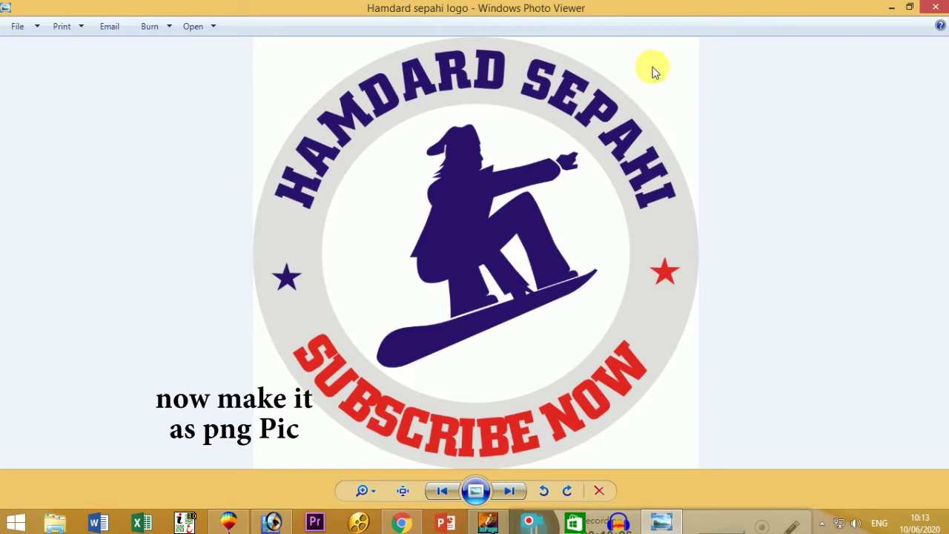
- Switch to Adobe Photoshop, open the exported Hamdard sepahi logo from the desktop, and reposition the program window and toolbox
{"action": "left_click", "coordinate": [271, 522]}
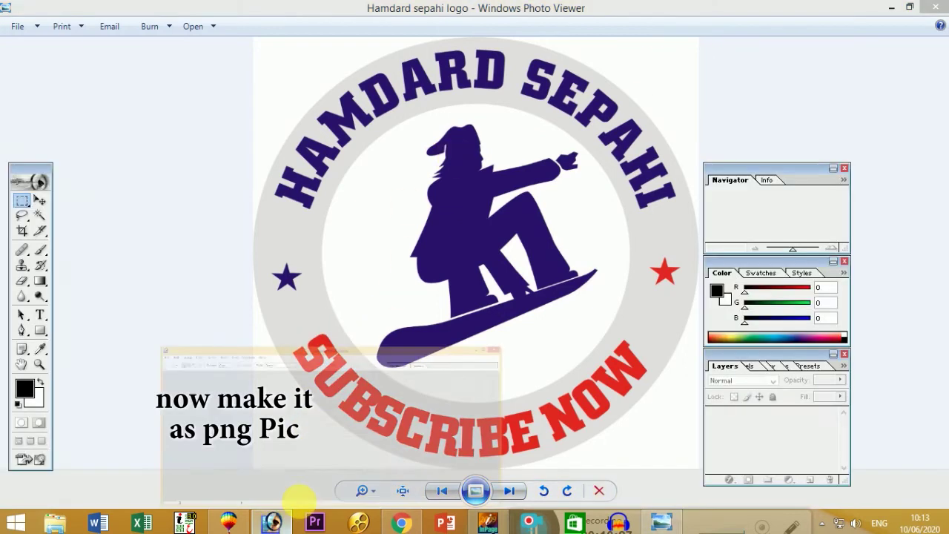
{"action": "left_click", "coordinate": [890, 8]}
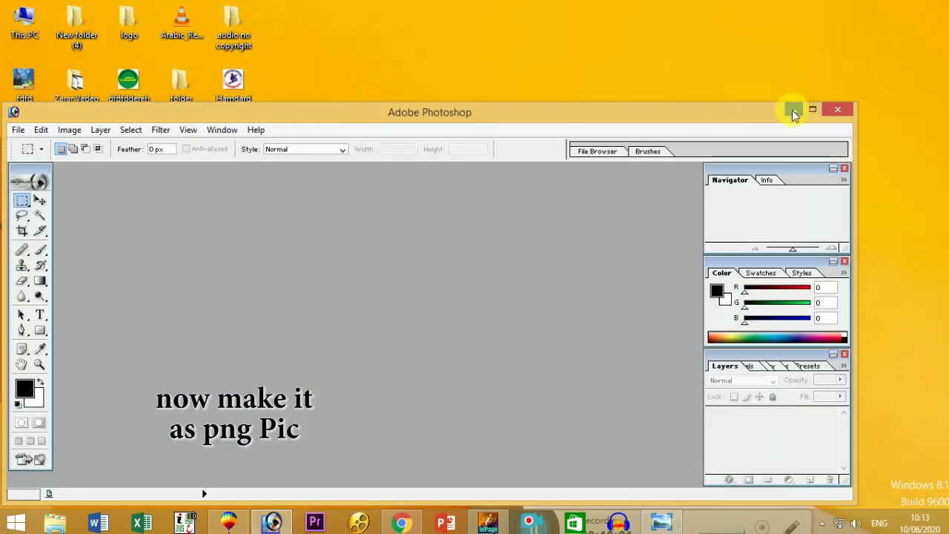
{"action": "left_click", "coordinate": [792, 110]}
{"action": "left_click_drag", "start_coordinate": [233, 83], "coordinate": [402, 275]}
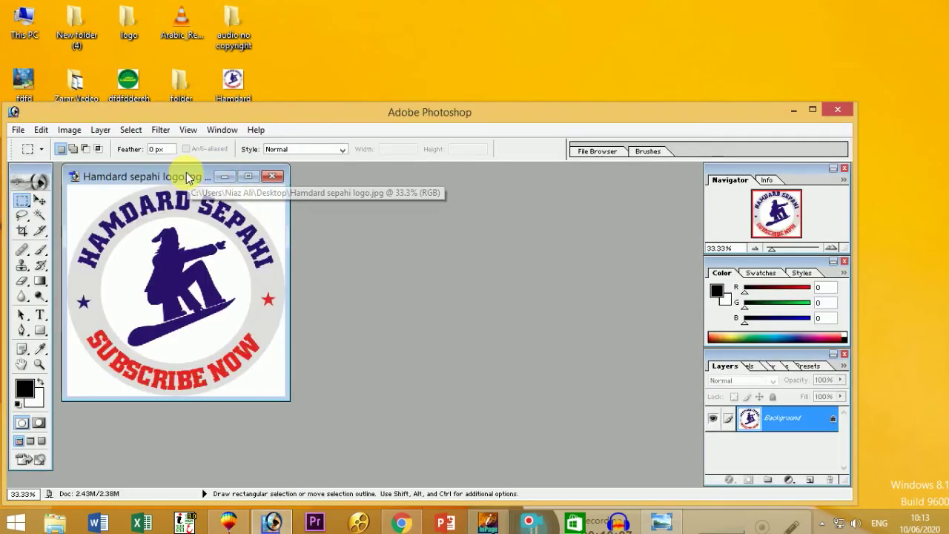
{"action": "left_click_drag", "start_coordinate": [348, 112], "coordinate": [388, 47]}
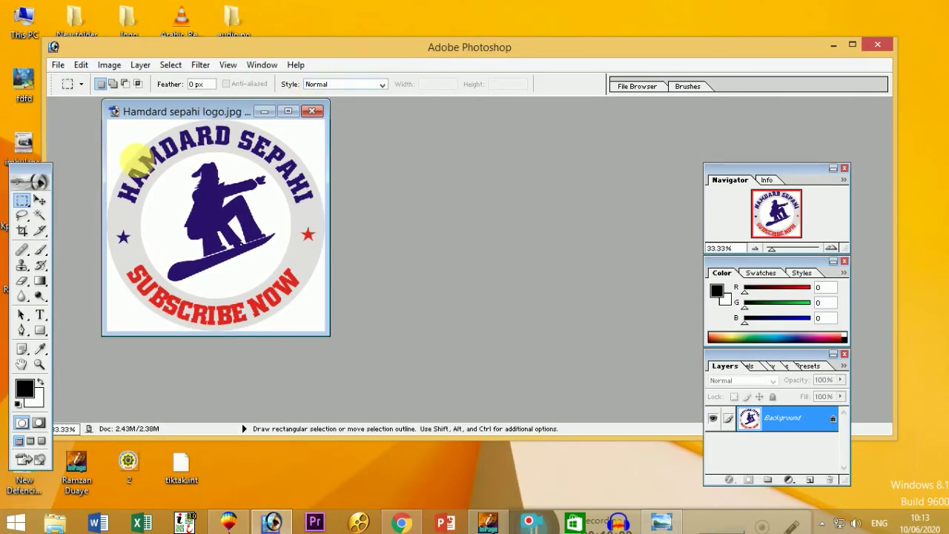
{"action": "left_click_drag", "start_coordinate": [43, 170], "coordinate": [90, 147]}
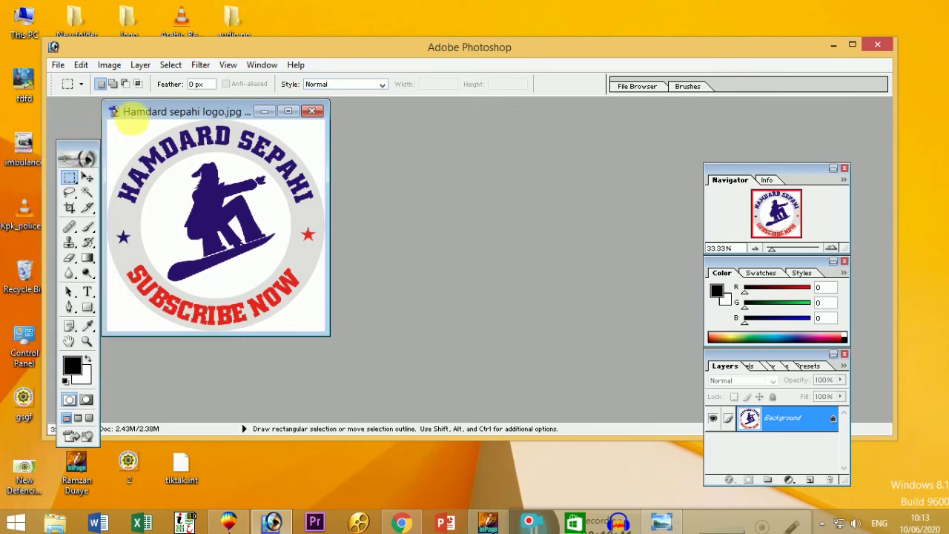
- Create a new RGB document 4 inches wide and 4 inches high, at 1500 pixels/cm, with transparent contents
{"action": "left_click", "coordinate": [58, 64]}
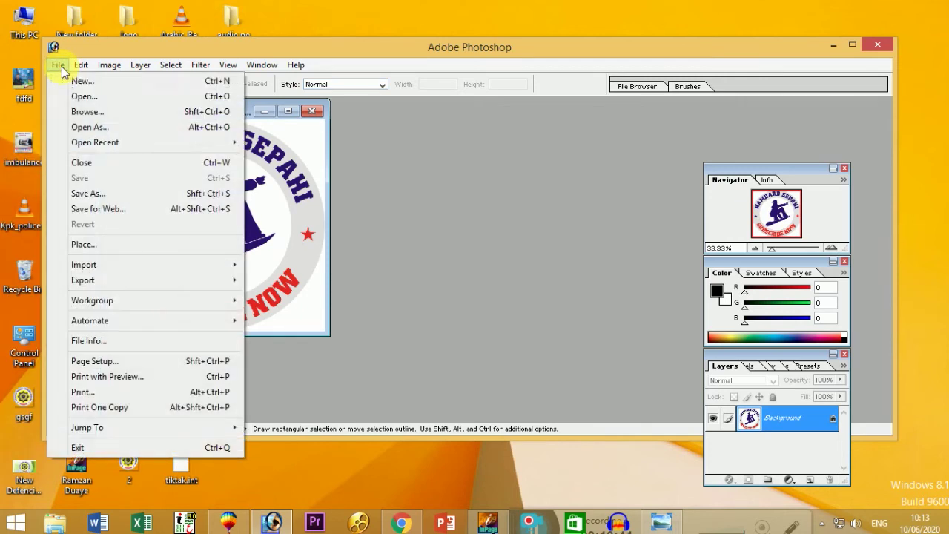
{"action": "left_click", "coordinate": [136, 81]}
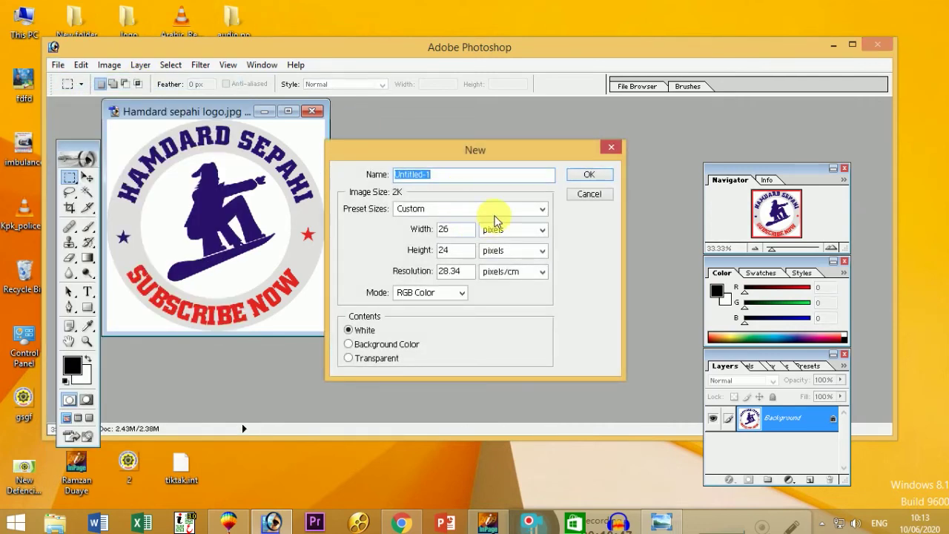
{"action": "left_click", "coordinate": [541, 230]}
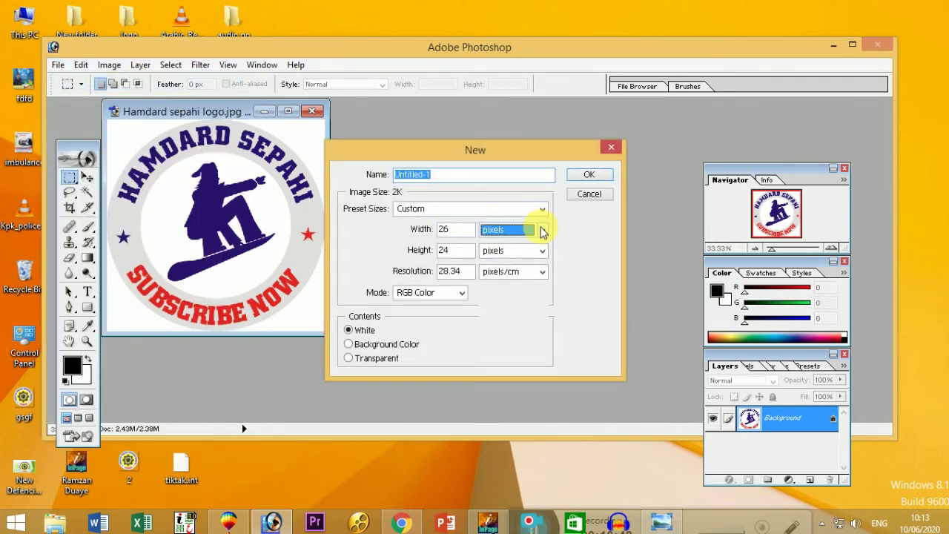
{"action": "left_click", "coordinate": [504, 250]}
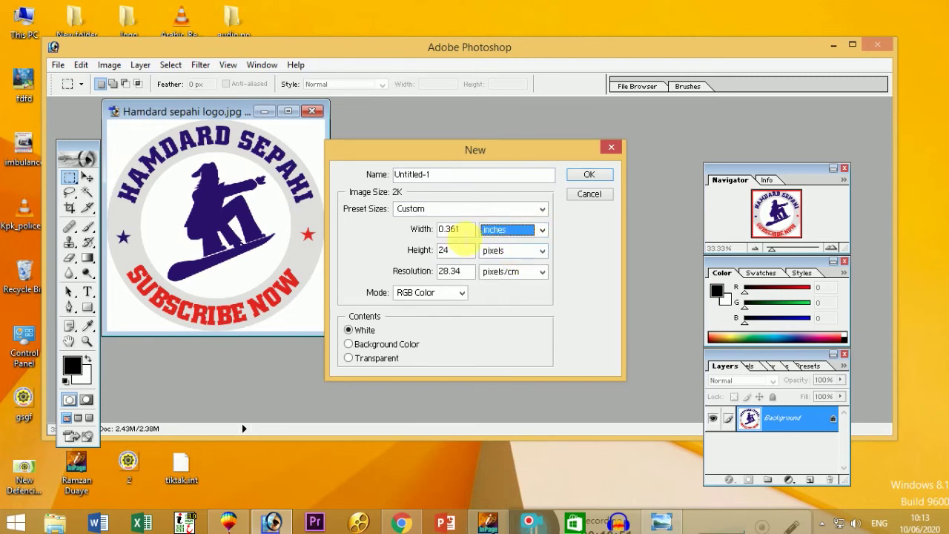
{"action": "left_click_drag", "start_coordinate": [469, 234], "coordinate": [371, 231]}
{"action": "type", "text": "4"}
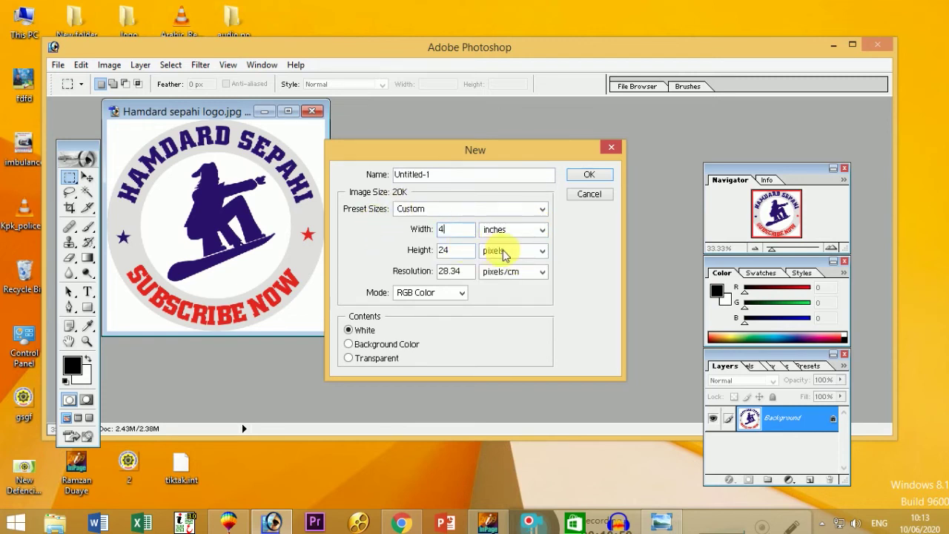
{"action": "left_click", "coordinate": [539, 253]}
{"action": "left_click", "coordinate": [528, 272]}
{"action": "left_click_drag", "start_coordinate": [460, 250], "coordinate": [441, 271]}
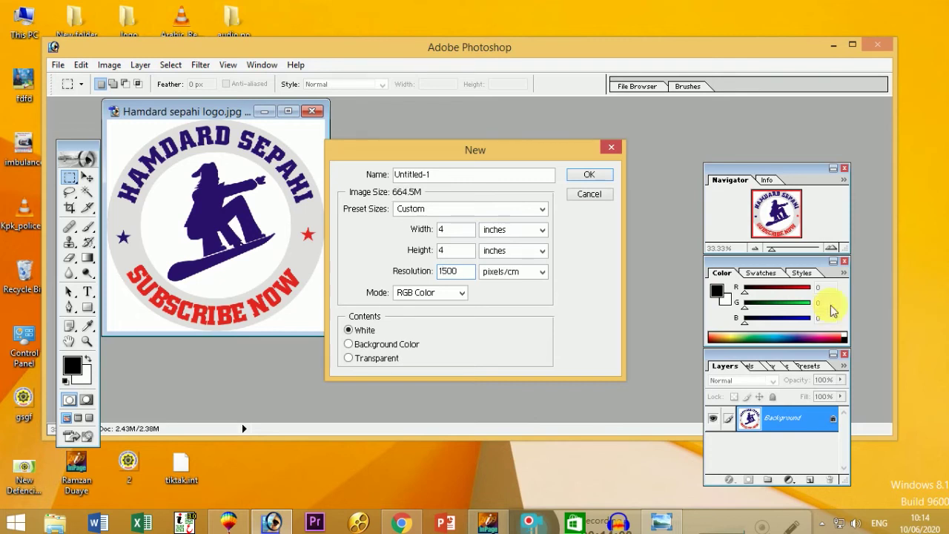
{"action": "left_click", "coordinate": [349, 360]}
{"action": "left_click", "coordinate": [598, 177]}
- Place the new document window beside the logo image and copy the entire logo into the transparent document
{"action": "left_click_drag", "start_coordinate": [205, 116], "coordinate": [472, 123]}
{"action": "left_click", "coordinate": [314, 136]}
{"action": "left_click", "coordinate": [249, 143]}
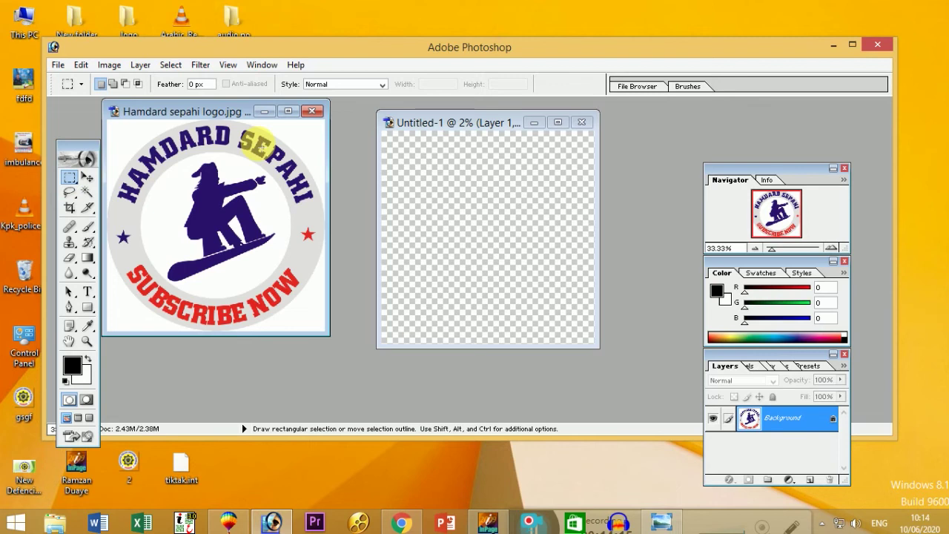
{"action": "key", "text": "ctrl+a"}
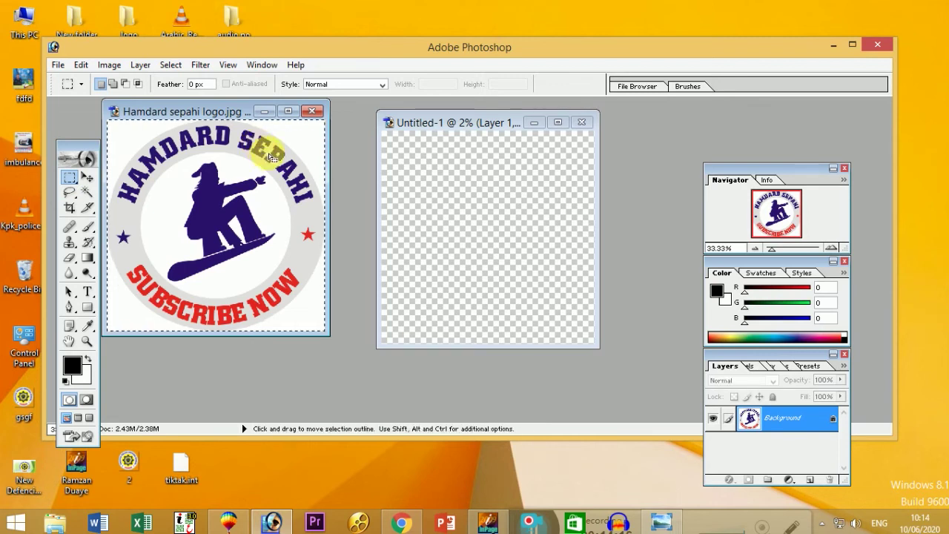
{"action": "left_click", "coordinate": [87, 178]}
{"action": "left_click_drag", "start_coordinate": [125, 186], "coordinate": [477, 198]}
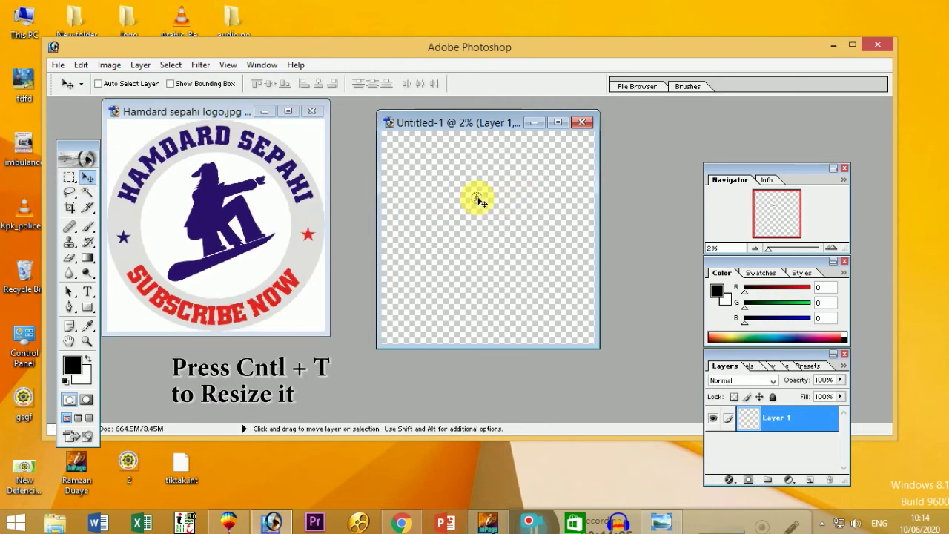
- Scale the copied logo to fill the whole canvas, about 1630% wide and 1680% high, maximize the workspace, and apply the transformation
{"action": "key", "text": "ctrl+t"}
{"action": "left_click_drag", "start_coordinate": [473, 202], "coordinate": [390, 348]}
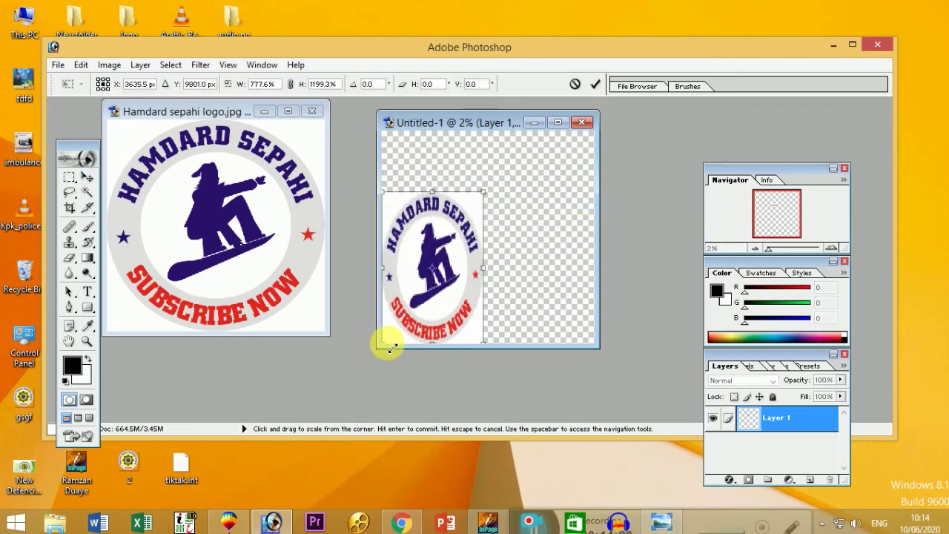
{"action": "left_click_drag", "start_coordinate": [486, 195], "coordinate": [605, 136]}
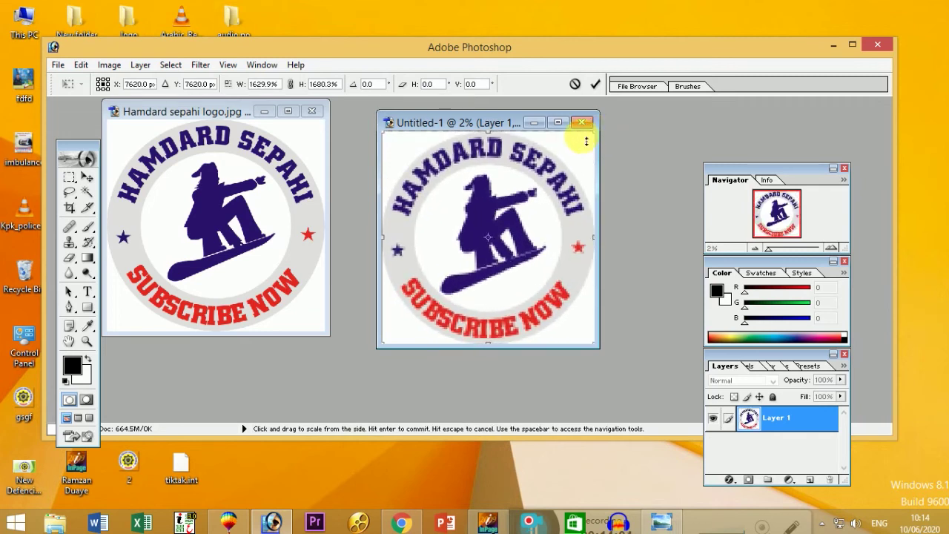
{"action": "left_click", "coordinate": [557, 122]}
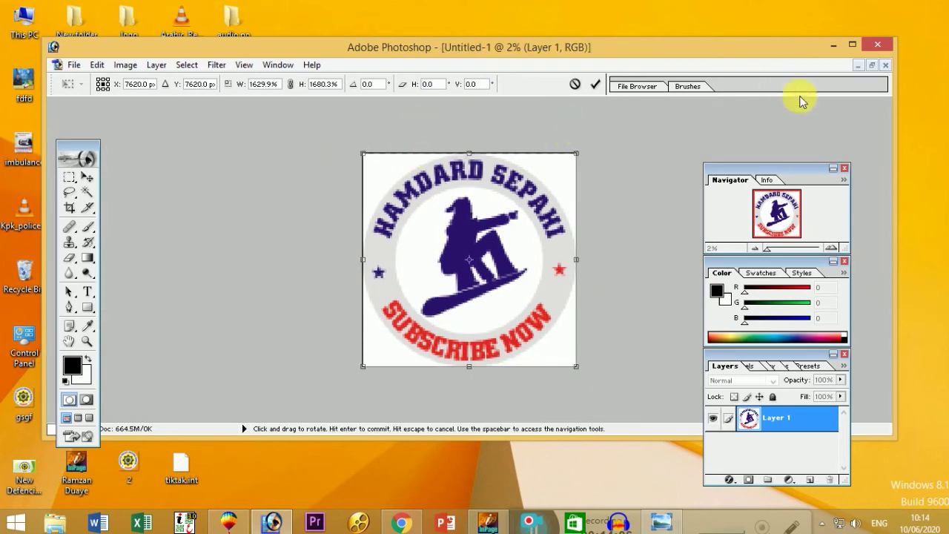
{"action": "left_click", "coordinate": [854, 46]}
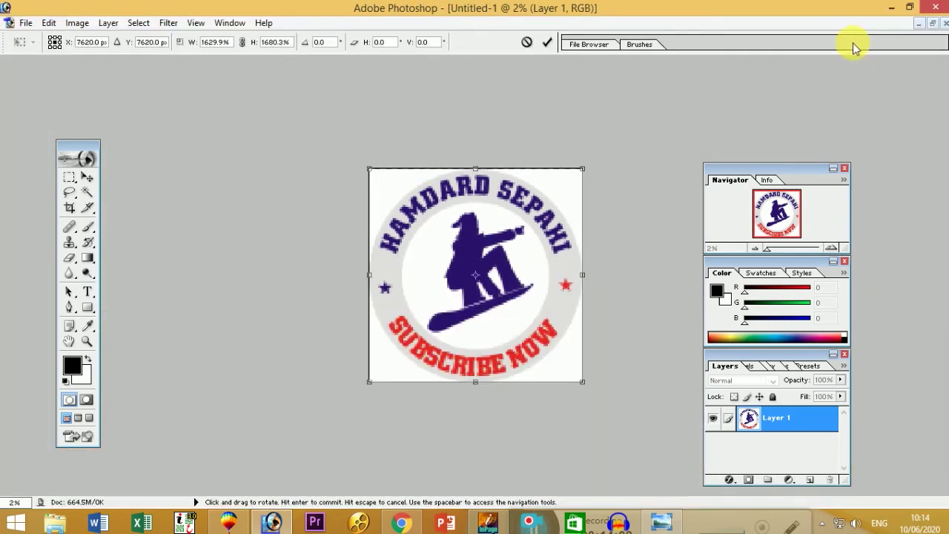
{"action": "left_click", "coordinate": [86, 341]}
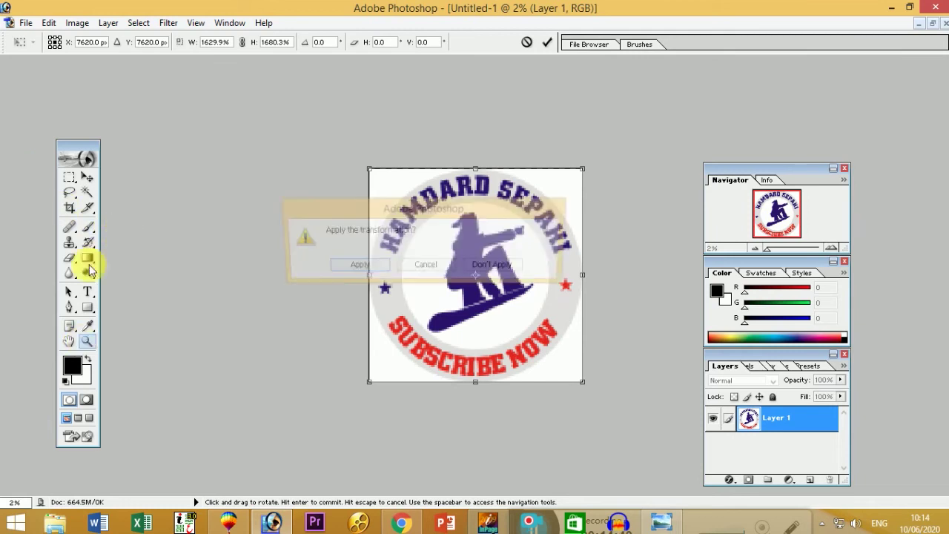
{"action": "left_click", "coordinate": [419, 268]}
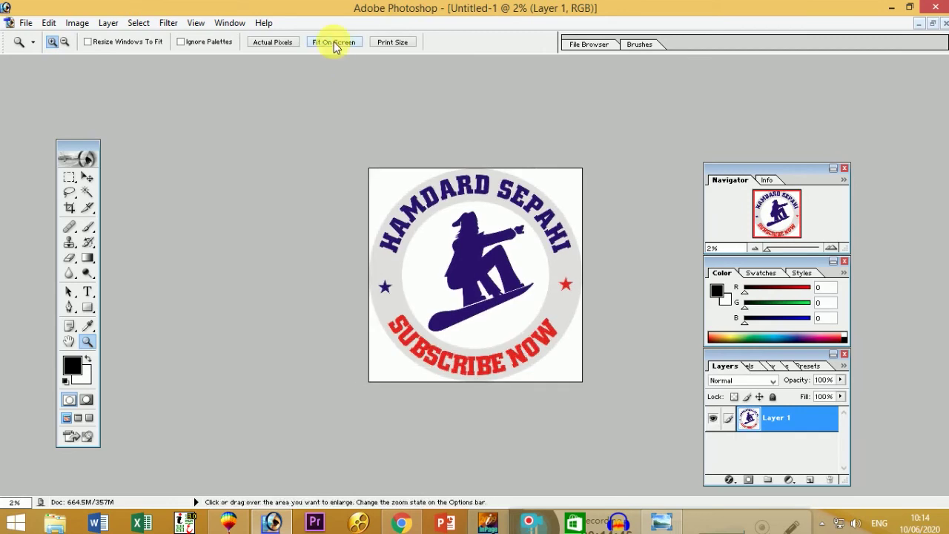
- Fit the document on screen and start another free transform of the logo layer
{"action": "left_click", "coordinate": [334, 43]}
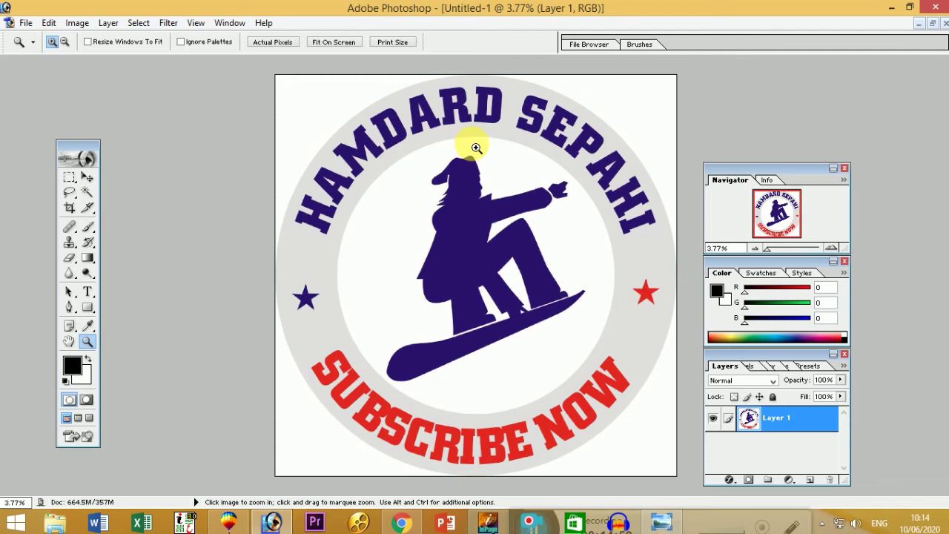
{"action": "key", "text": "ctrl+t"}
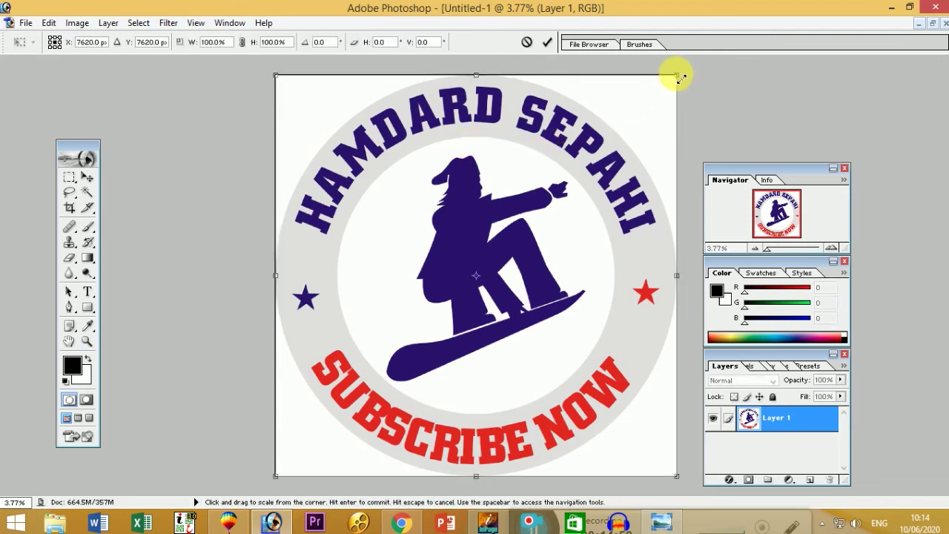